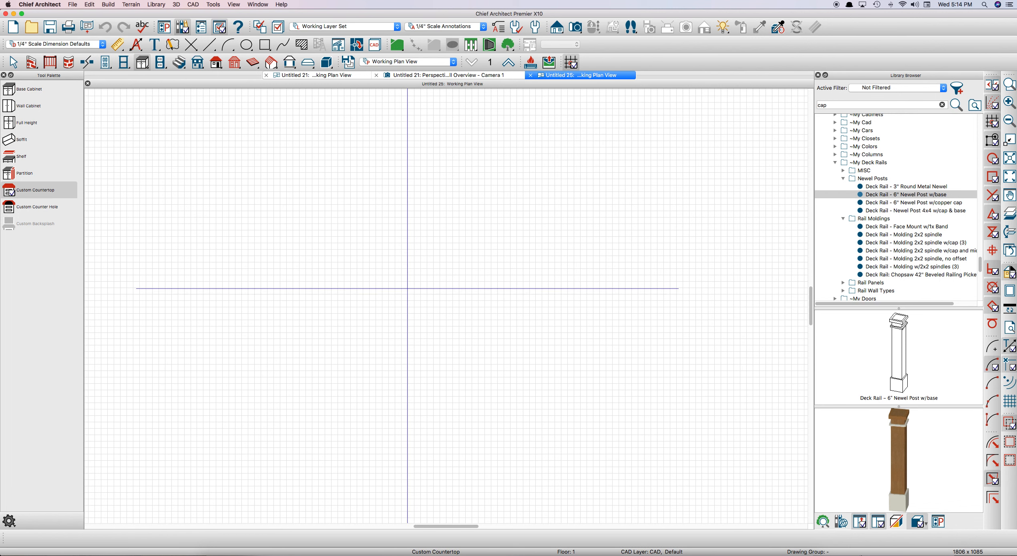
Draw a square custom countertop measuring 6 by 6 inches in the plan.
left_click_drag(409, 268, 449, 313)
key("Tab")
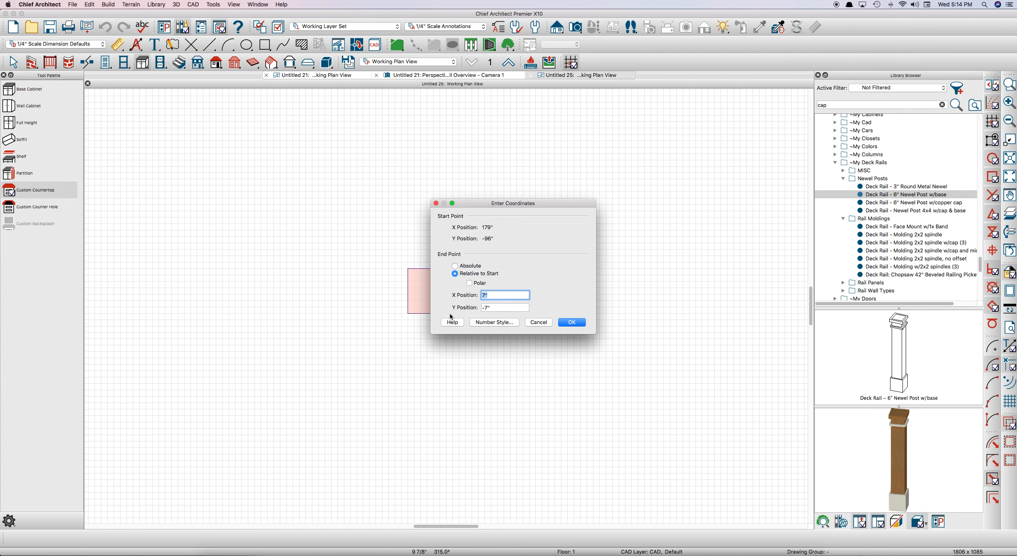
type("6")
key("Tab")
type("6")
key("Tab")
key("Return")
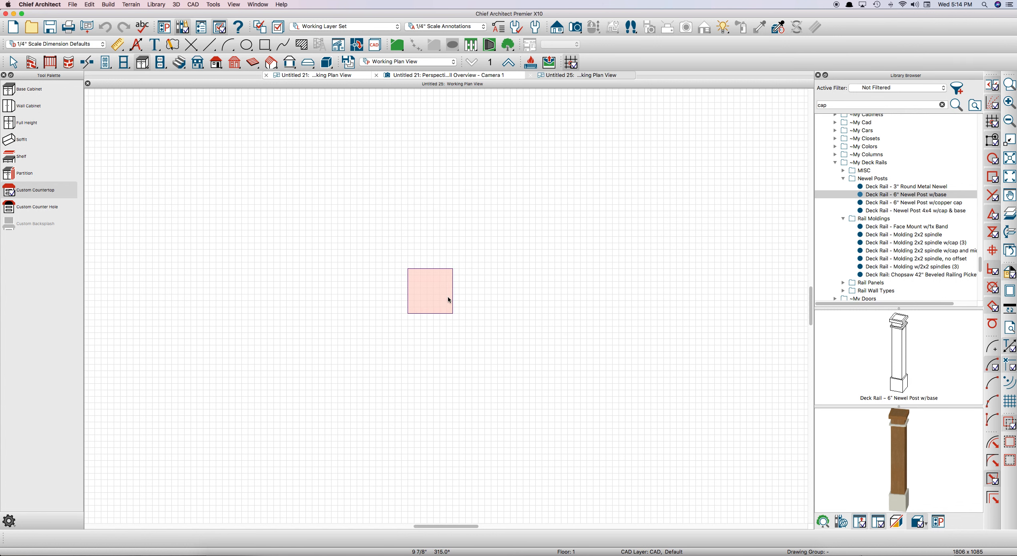
Unlink the custom countertop's thickness and height from the cabinet and set its thickness to 48".
double_click(437, 248)
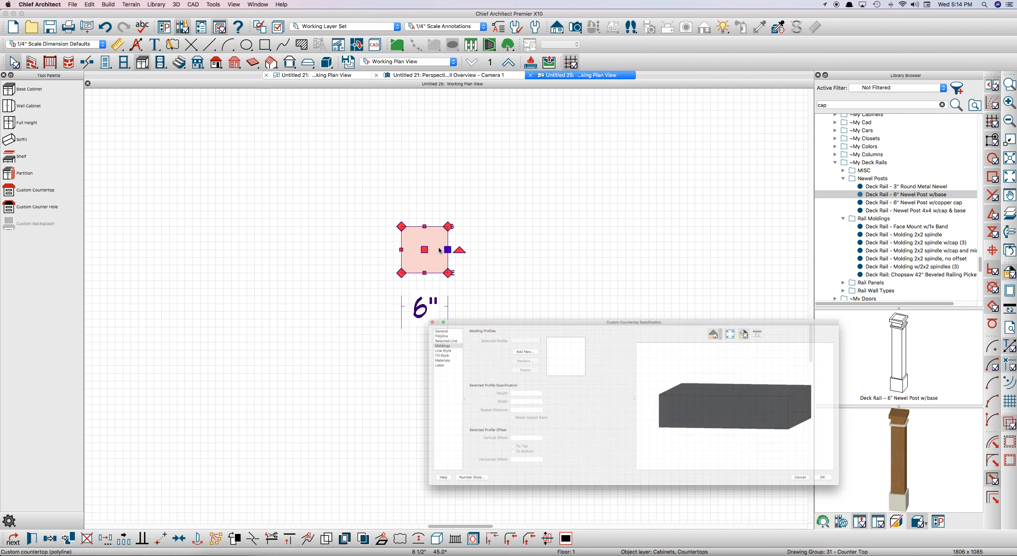
left_click(354, 298)
left_click(423, 351)
left_click(425, 390)
left_click(496, 363)
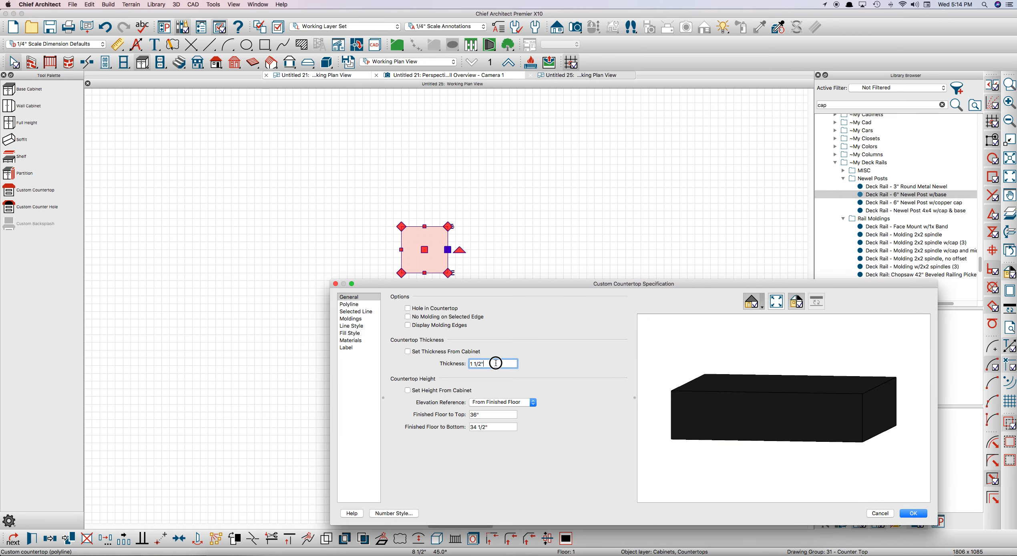
key("BackSpace")
key("BackSpace")
key("BackSpace")
key("BackSpace")
key("BackSpace")
key("BackSpace")
type("48")
key("Tab")
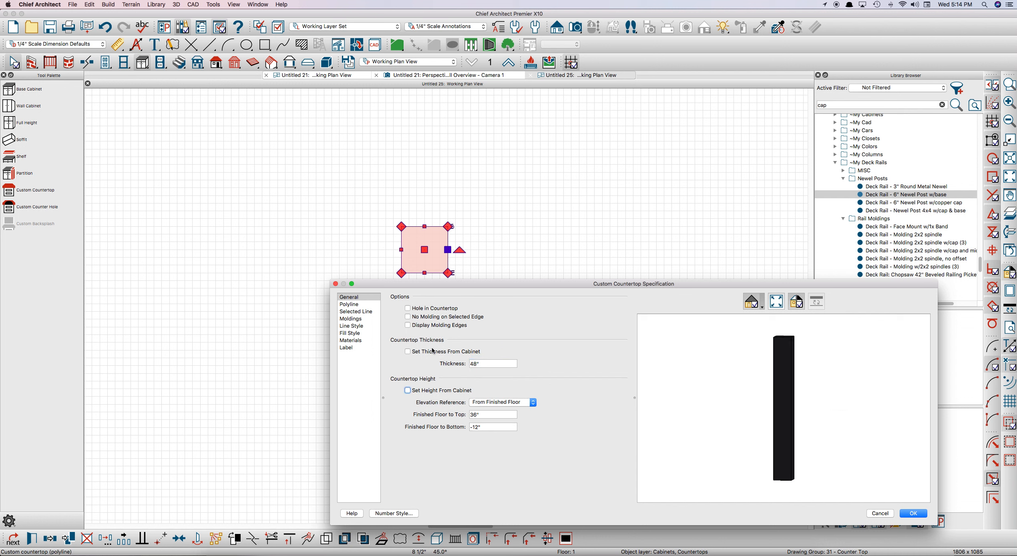
Set the countertop's finished floor to top height to 48" and apply the specification.
double_click(485, 413)
type("48")
key("Tab")
mouse_move(853, 464)
left_mouse_down()
mouse_move(829, 454)
mouse_move(760, 465)
mouse_move(851, 451)
left_mouse_up()
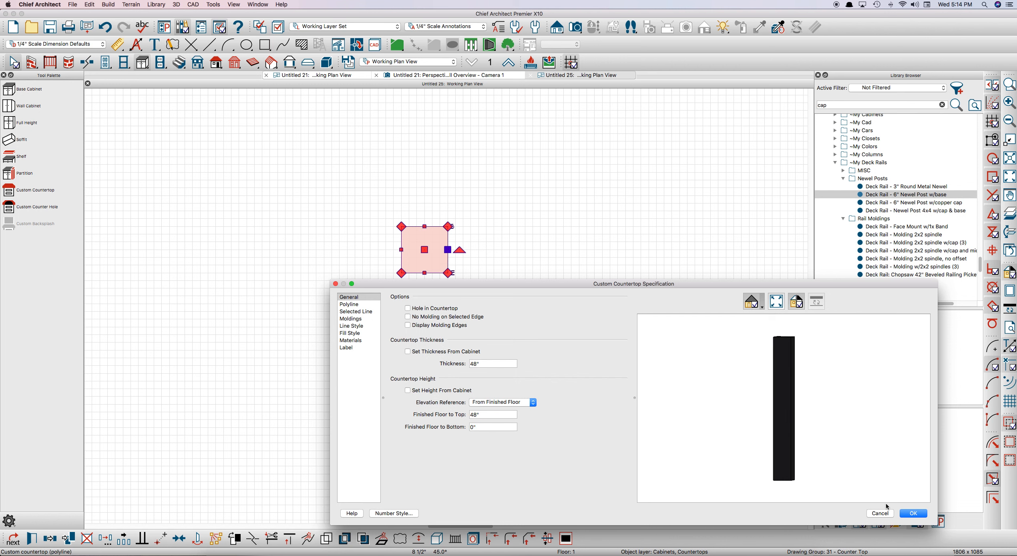
left_click(913, 514)
Add molding profile CA-001 from the library to the custom countertop.
left_click(450, 256)
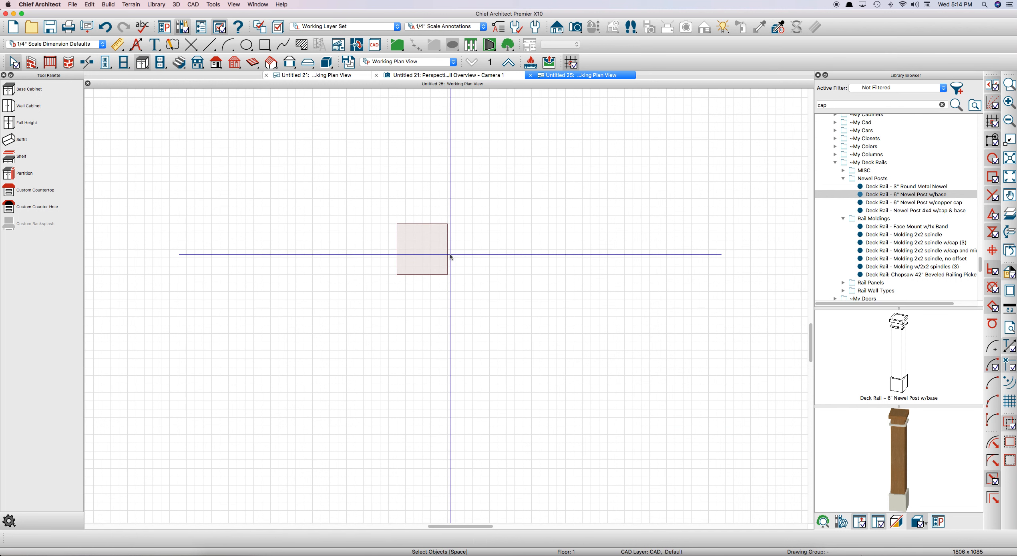
left_click(428, 268)
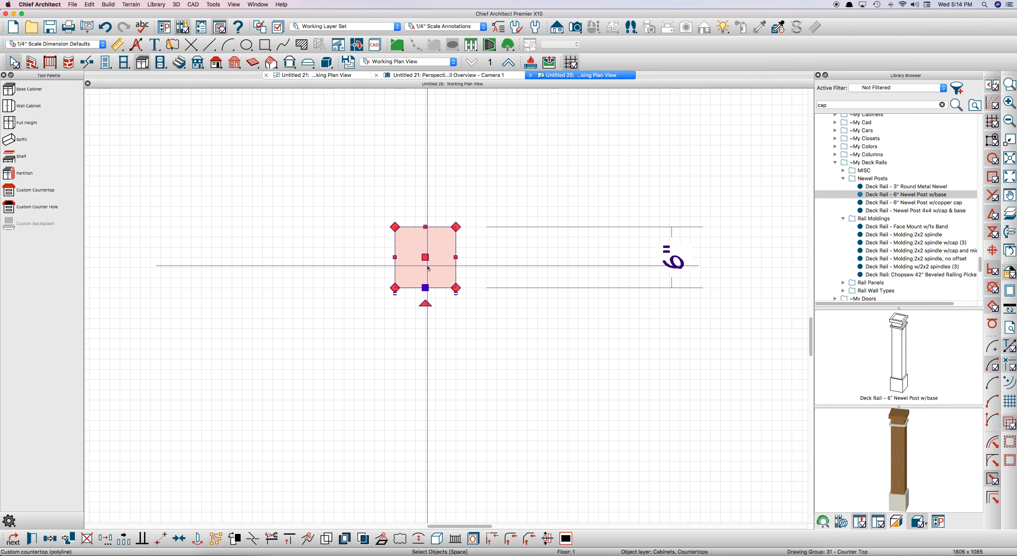
double_click(428, 268)
left_click(351, 319)
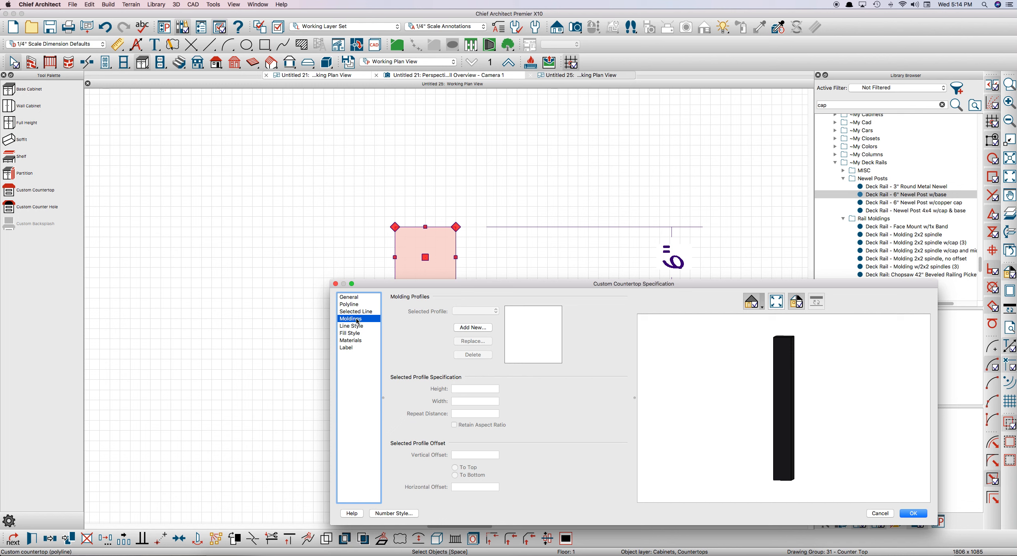
left_click(476, 330)
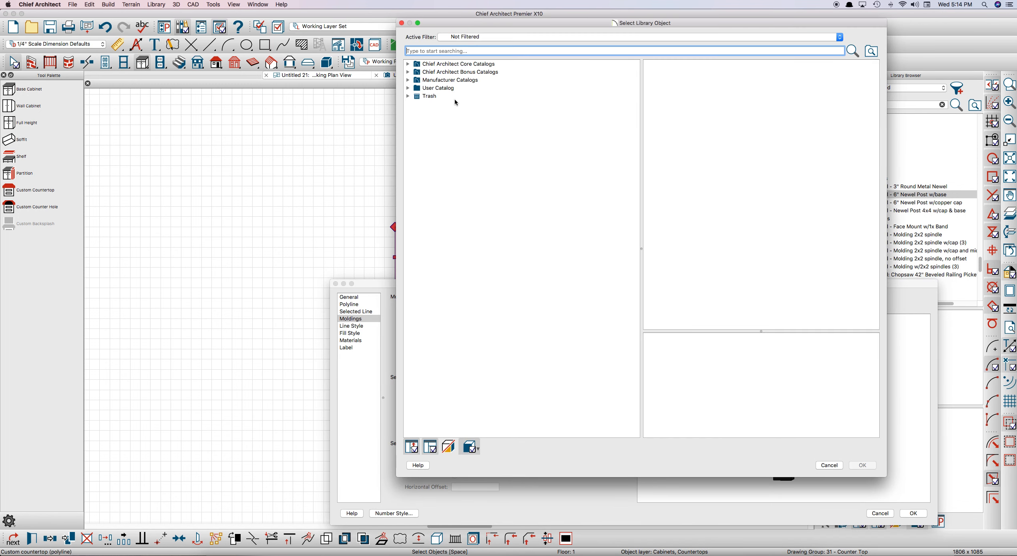
type("-")
key("Return")
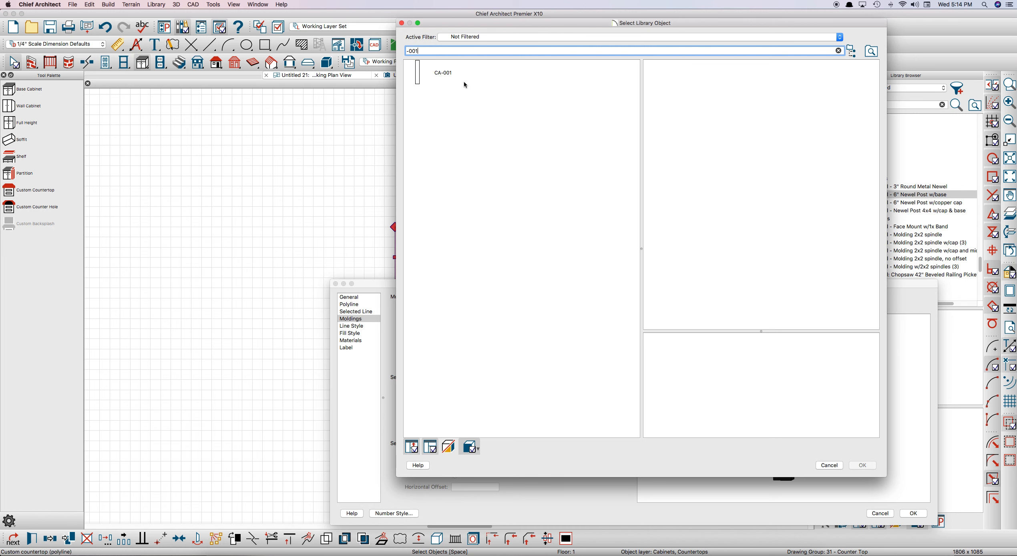
left_click(420, 72)
left_click(862, 465)
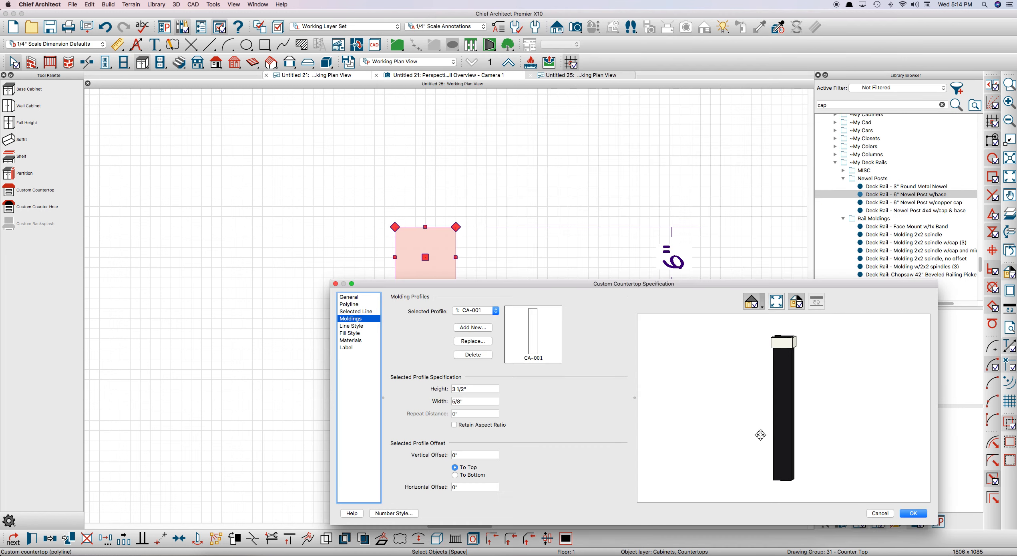
Set the first CA-001 molding's height to 7 1/4" and its width to 3/4".
left_click(482, 391)
type("7.25")
key("Tab")
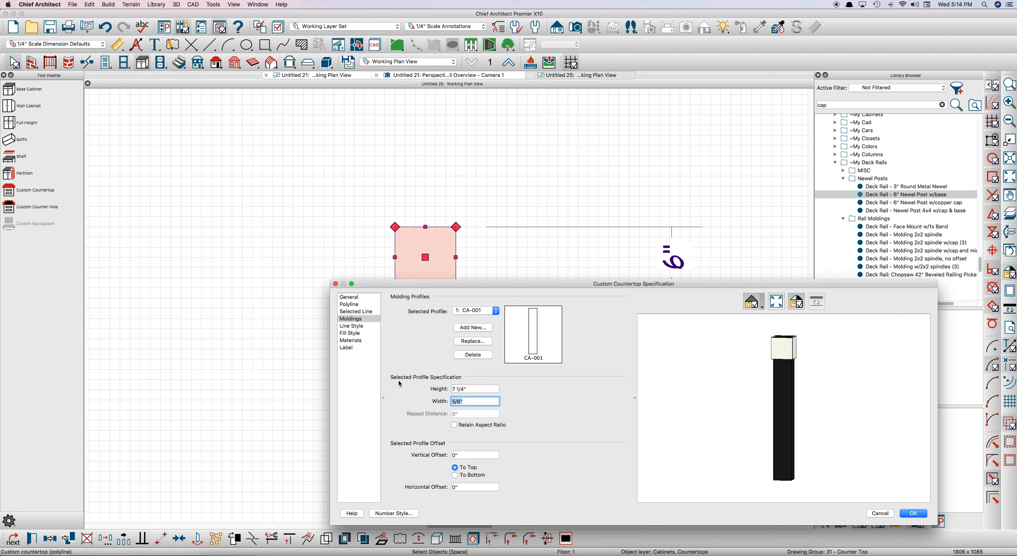
type("3/4")
key("Tab")
Position the first molding at the post's base using To Bottom with a vertical offset of -48".
left_click(473, 475)
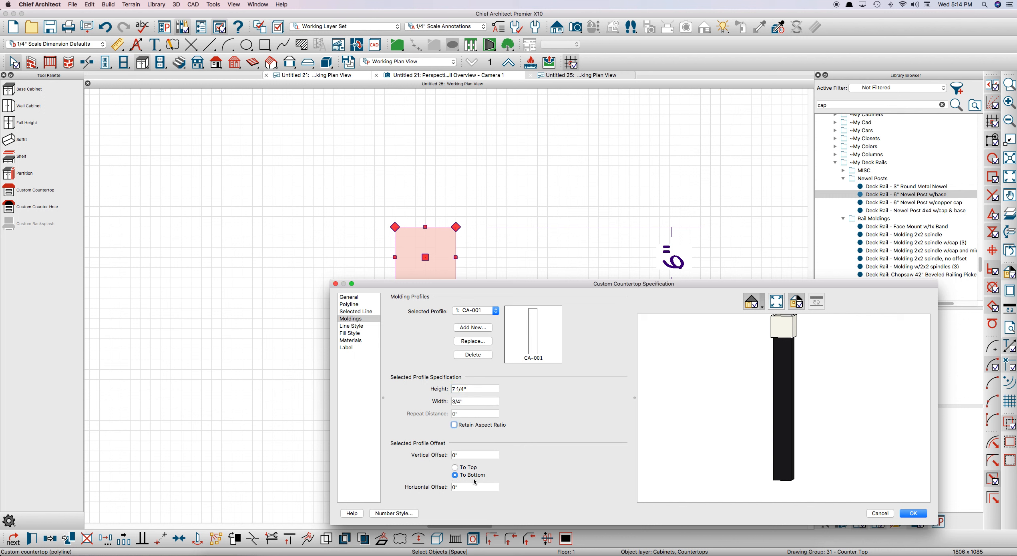
key("Tab")
type("-48")
key("Tab")
left_click_drag(815, 474, 745, 475)
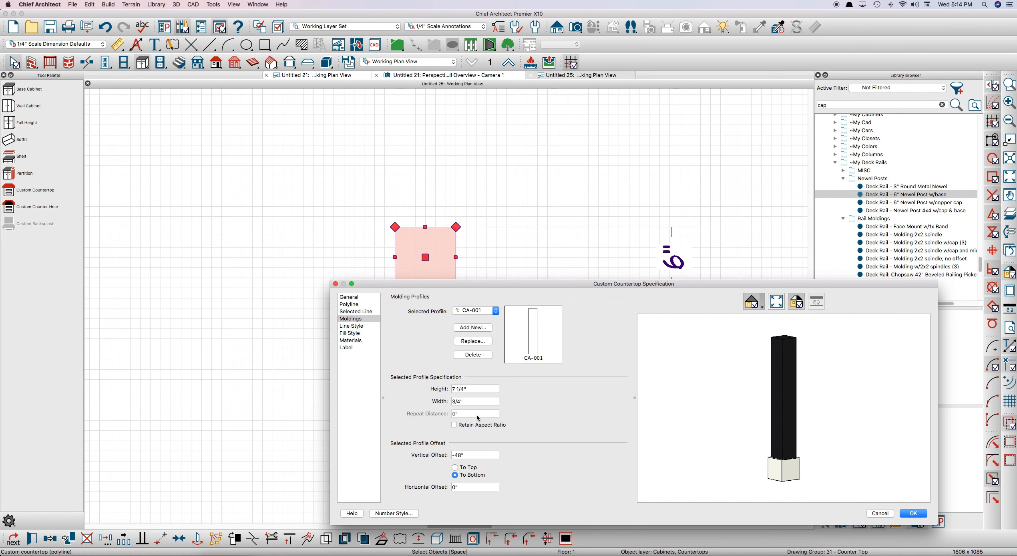
Add a second CA-001 molding at the top of the post, with height 1 1/4" and width 3/4".
left_click(472, 328)
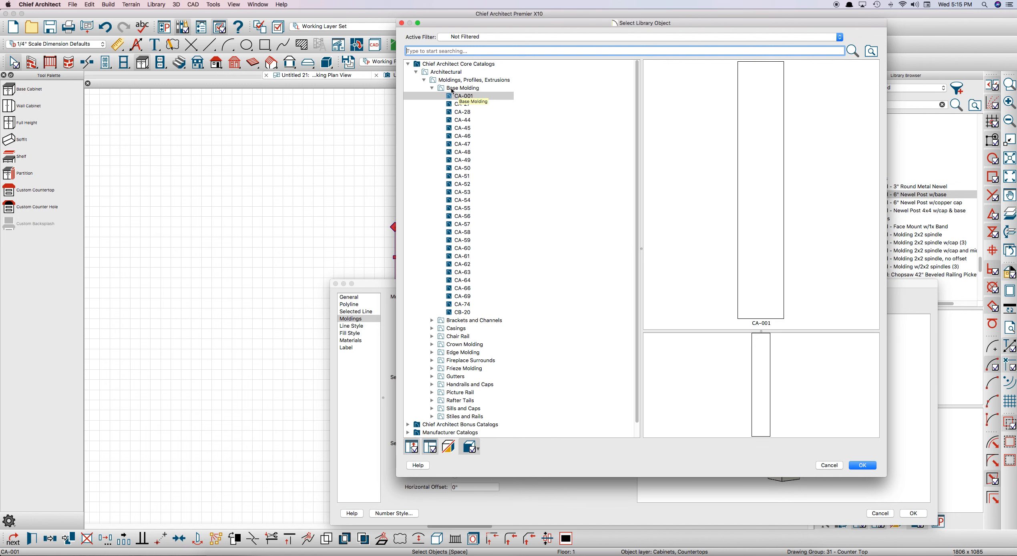
left_click(864, 465)
left_click_drag(480, 387, 430, 386)
type("1.25")
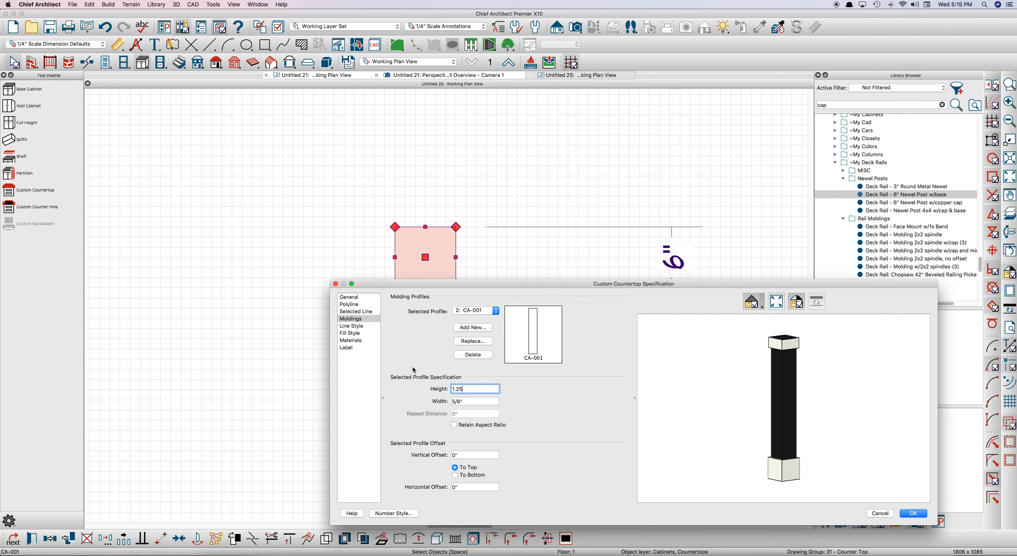
key("Tab")
type("3/4")
key("Tab")
left_click_drag(790, 373, 833, 374)
scroll(789, 366, "up", 5)
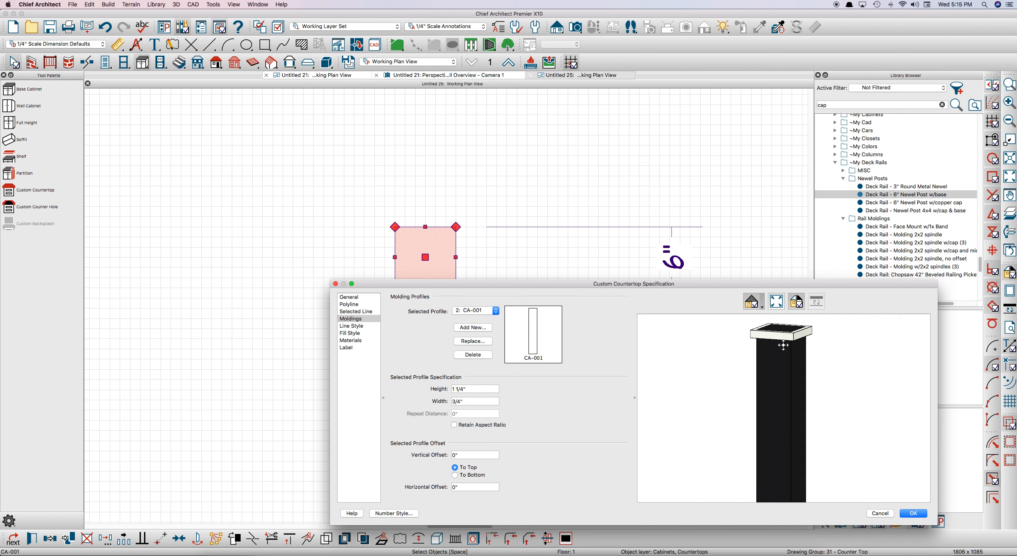
left_click_drag(773, 369, 779, 333)
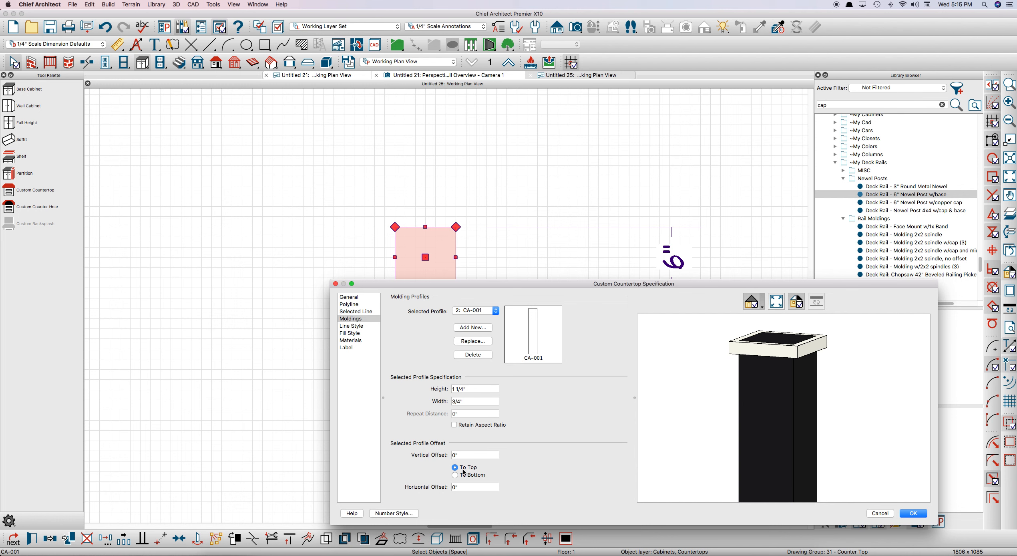
scroll(694, 409, "down", 4)
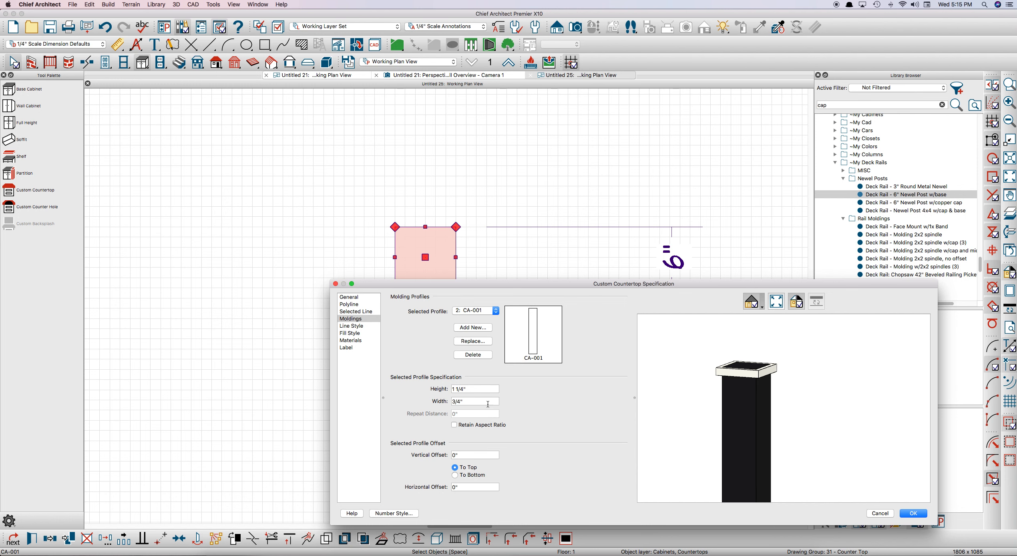
Add a third molding profile and replace it with CA-35 from the Edge Molding library.
left_click(480, 329)
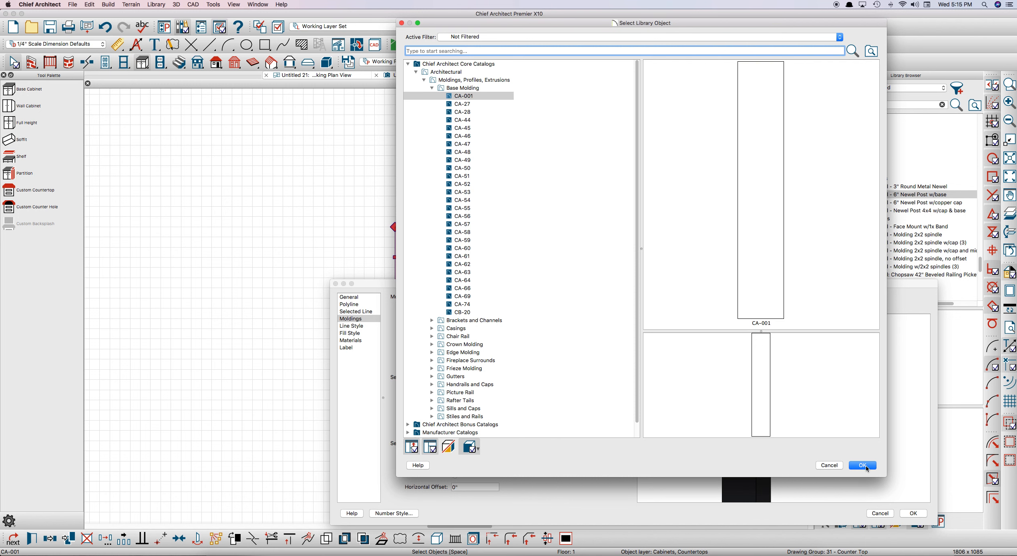
left_click(862, 465)
triple_click(478, 390)
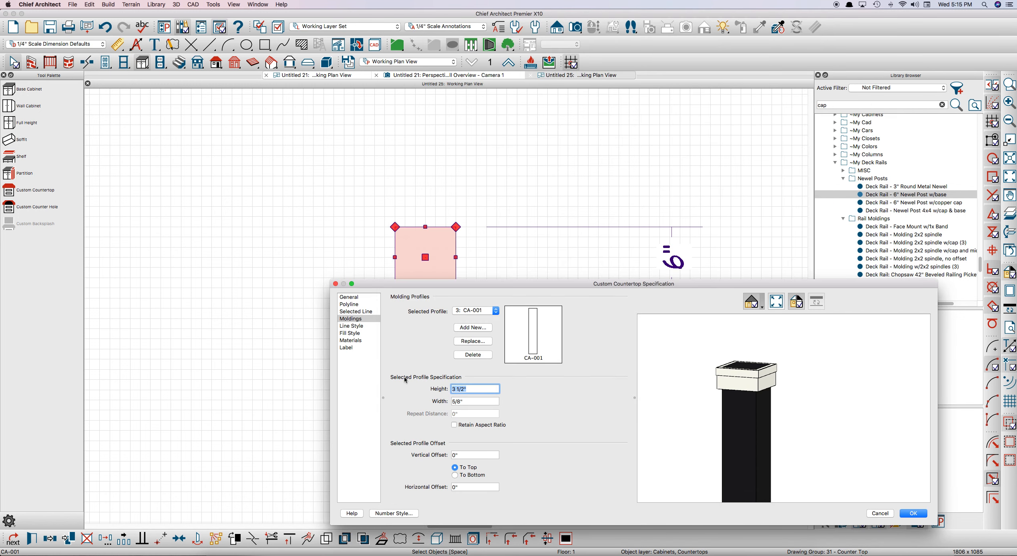
left_click(473, 340)
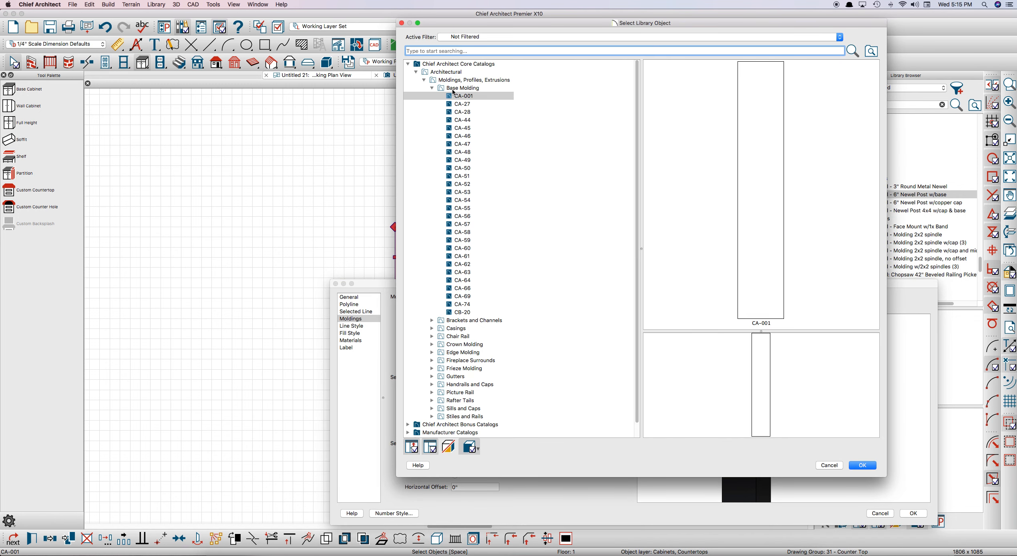
left_click(432, 89)
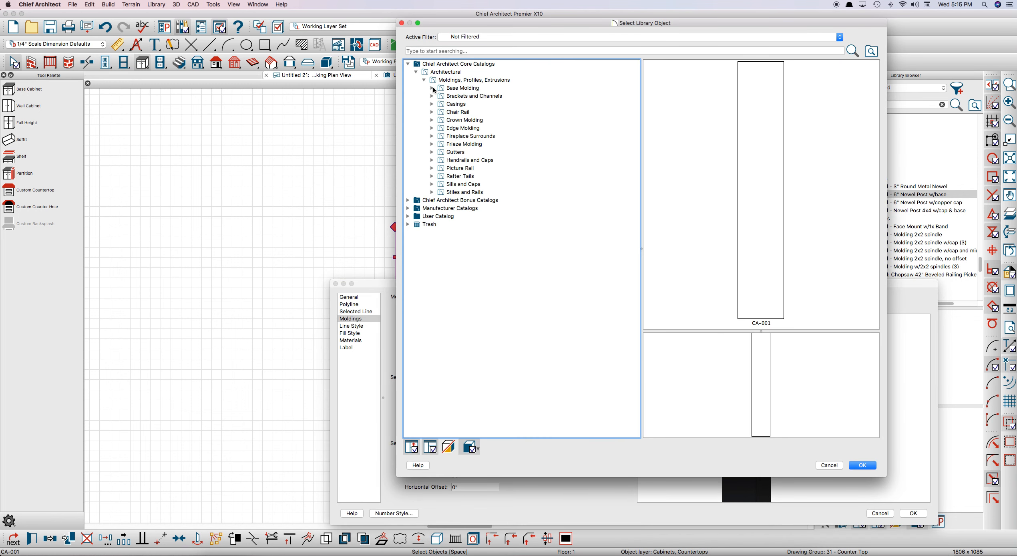
left_click(432, 128)
left_click(450, 129)
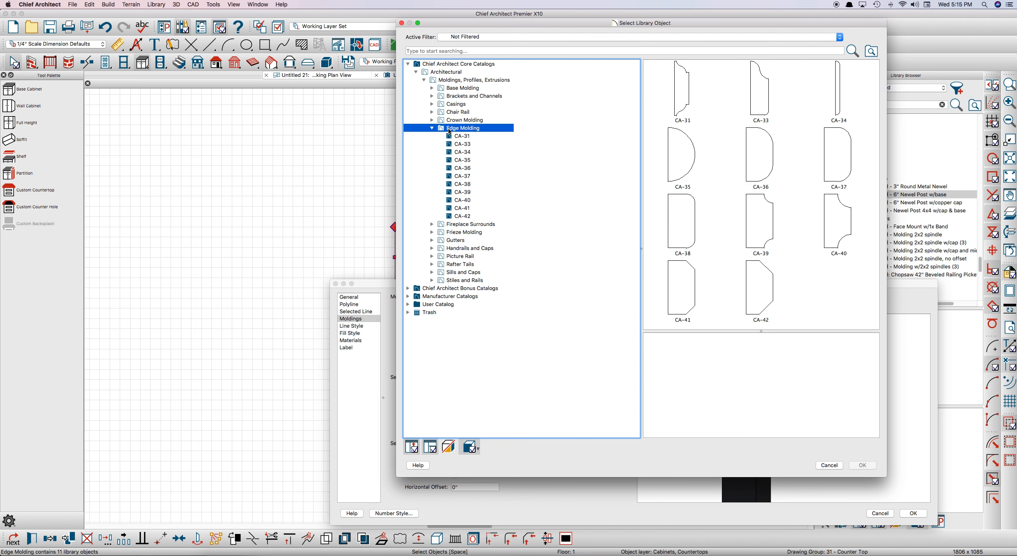
left_click(696, 179)
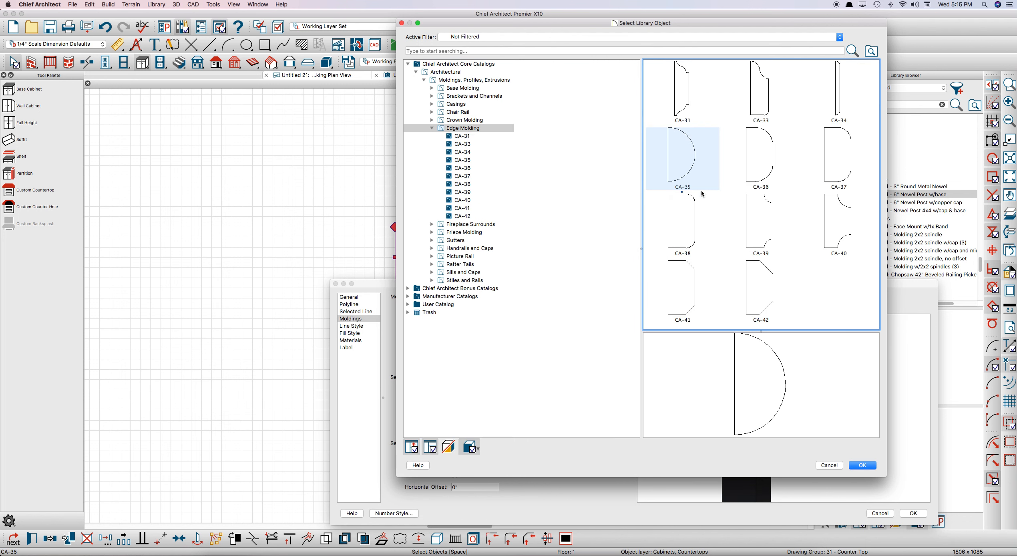
left_click(867, 466)
Set the CA-35 molding's height to 3/4" and its vertical offset to -5".
left_click_drag(480, 387, 412, 389)
type(".75")
key("Tab")
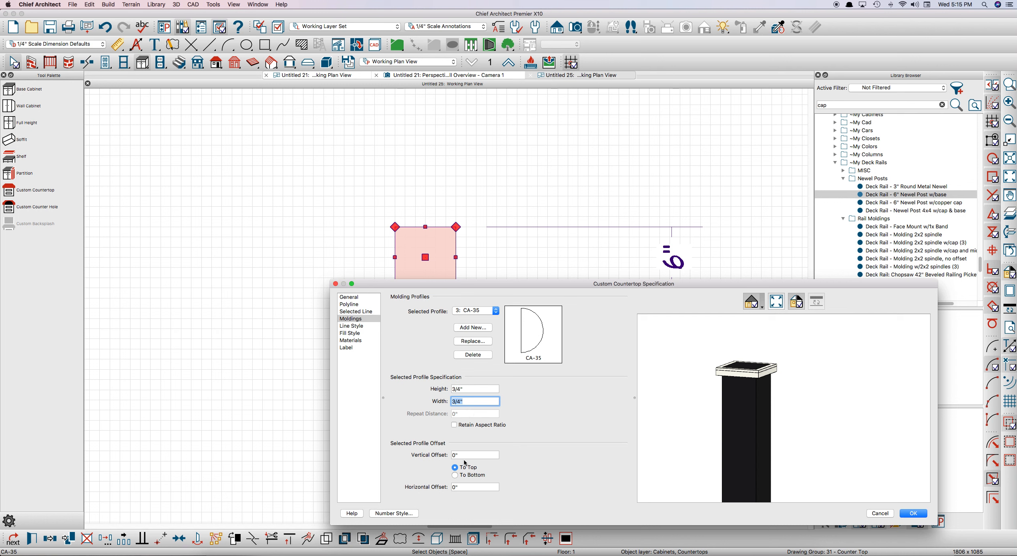
key("Tab")
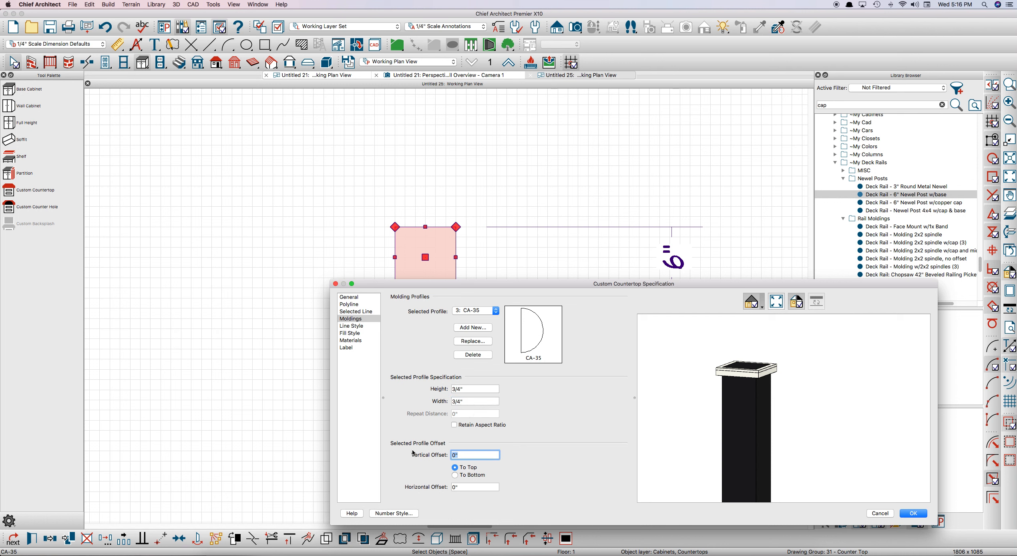
type("-5")
key("Tab")
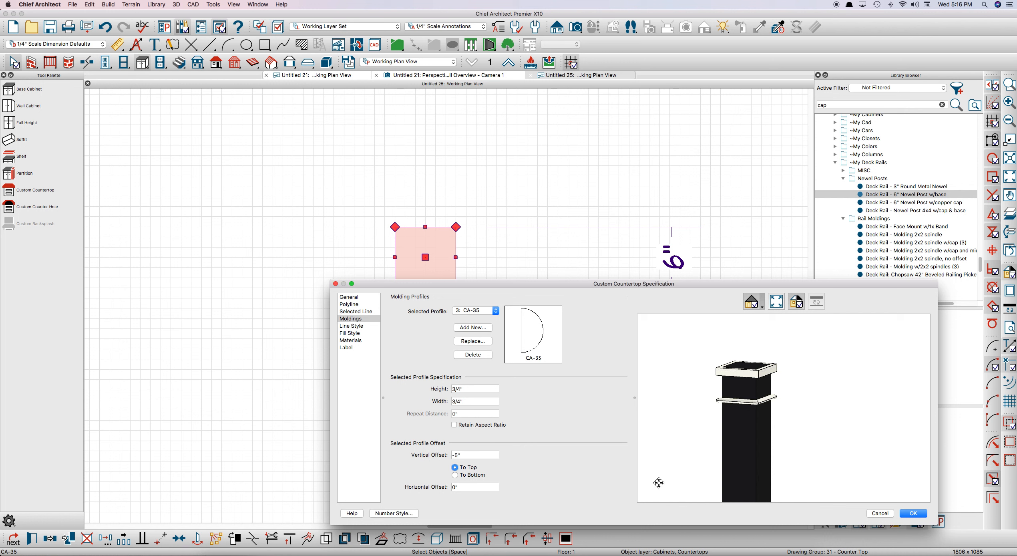
Set the CA-35 molding's width to 1/2".
left_click_drag(757, 436, 800, 423)
scroll(743, 391, "up", 5)
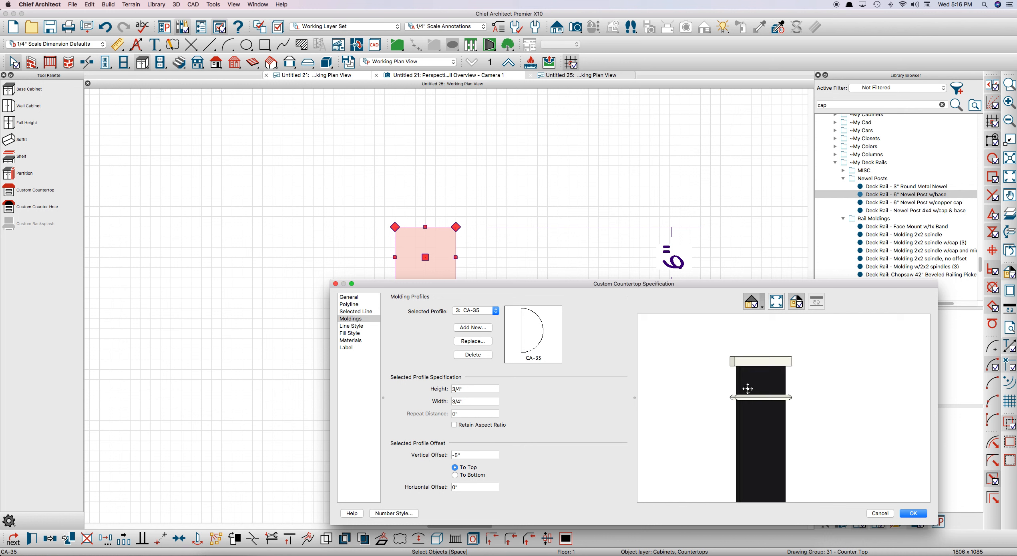
scroll(743, 391, "up", 2)
left_click_drag(475, 401, 415, 401)
type("1/2")
key("Tab")
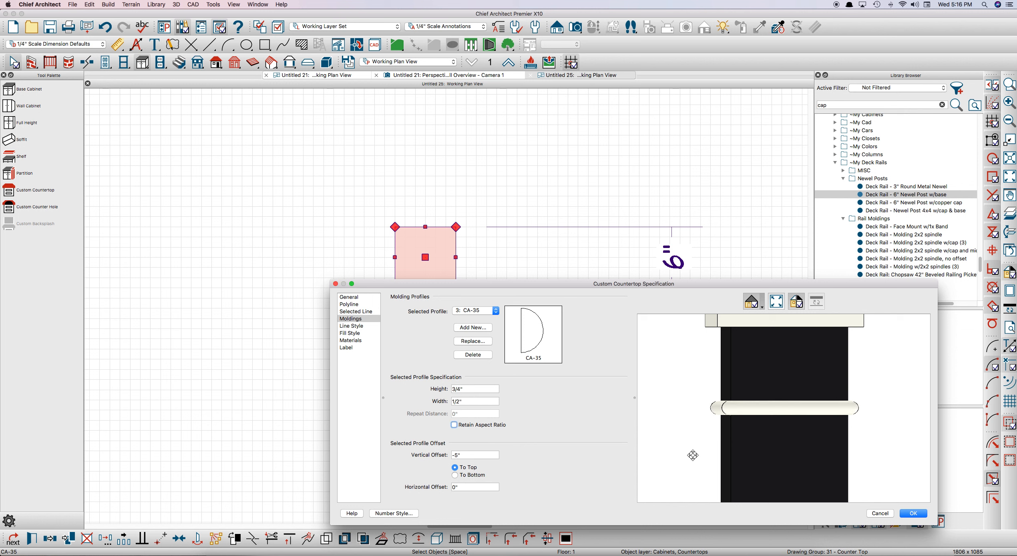
Examine the newel post preview, checking the cap, the rounded band and the base molding from several angles.
scroll(737, 456, "down", 3)
scroll(711, 451, "down", 1)
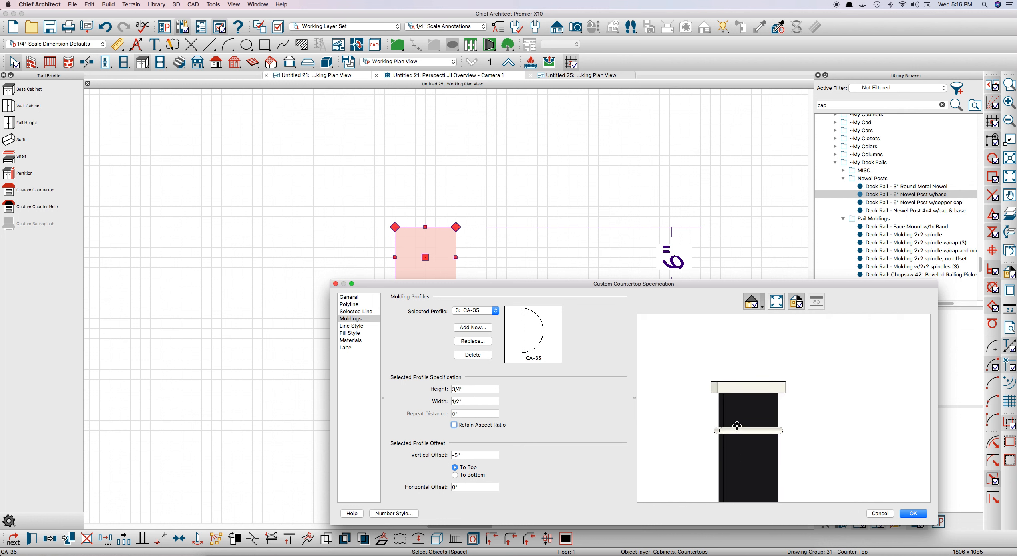
left_click(743, 439)
left_click_drag(743, 440, 744, 449)
scroll(743, 443, "down", 1)
scroll(743, 442, "down", 2)
middle_click_drag(741, 454, 749, 352)
left_click_drag(744, 374, 753, 402)
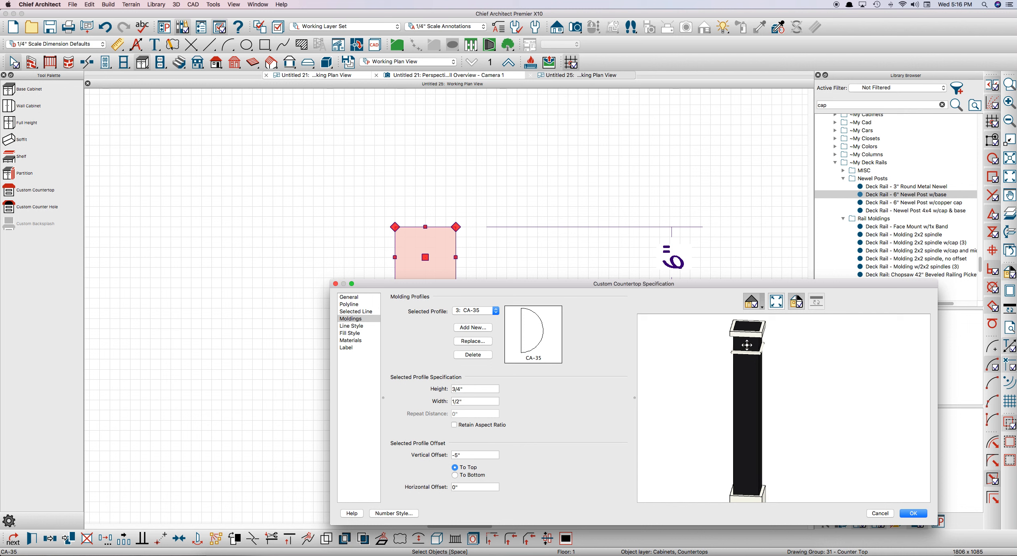
scroll(747, 337, "up", 3)
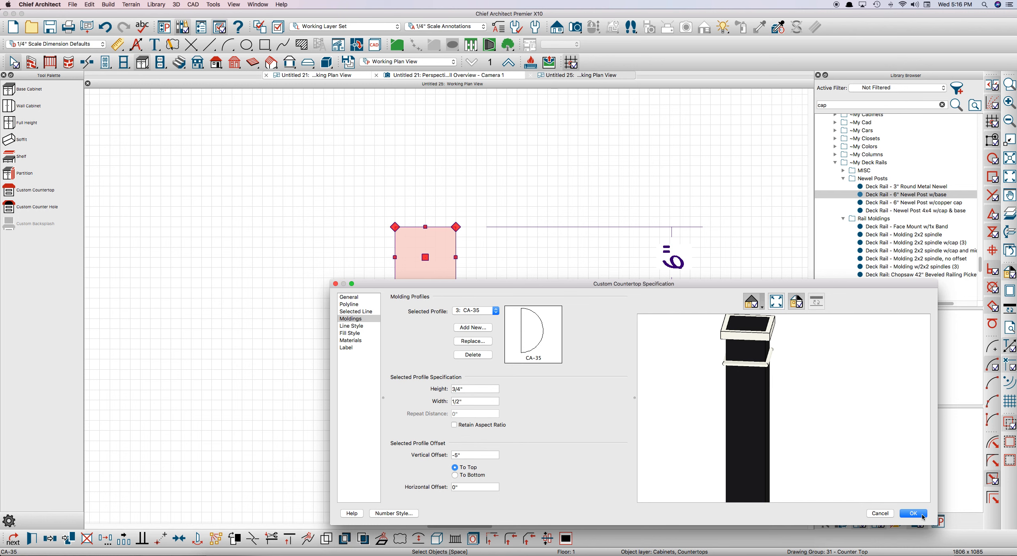
Apply the molding settings to the custom countertop and deselect it in the plan.
left_click(923, 517)
key("Escape")
scroll(401, 219, "up", 2)
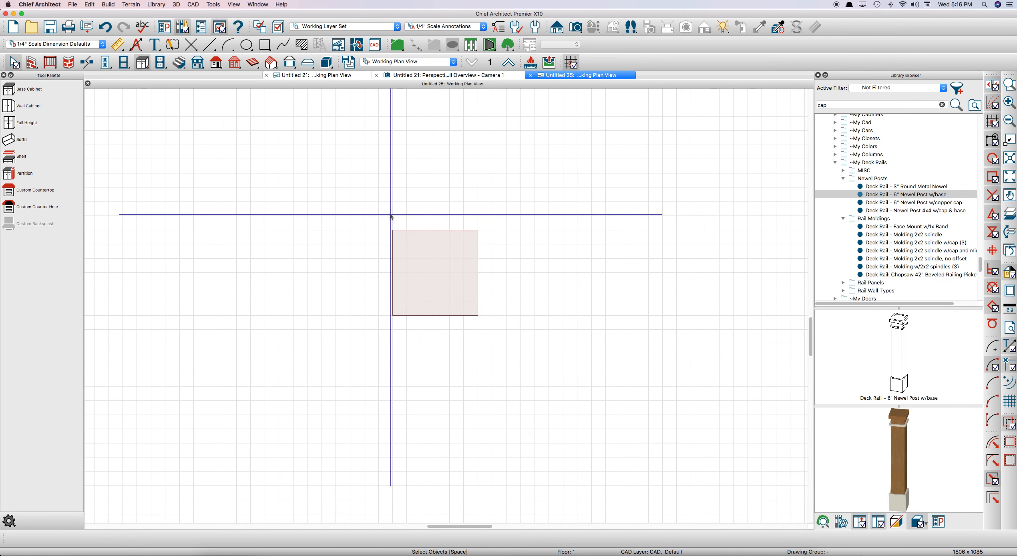
Draw a 7" by 7" polyline solid in the plan beside the custom countertop.
scroll(476, 318, "down", 2)
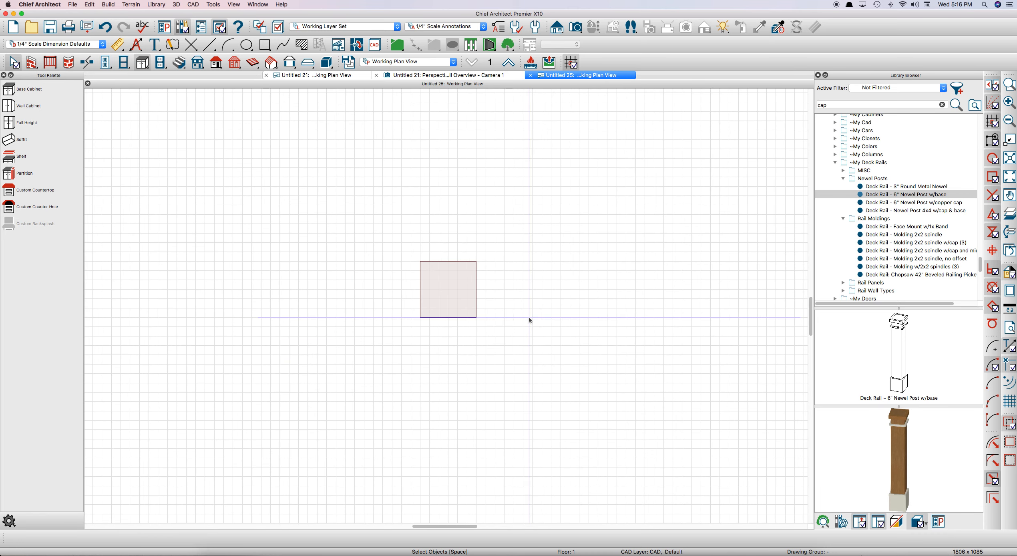
key("p")
left_click_drag(532, 250, 600, 327)
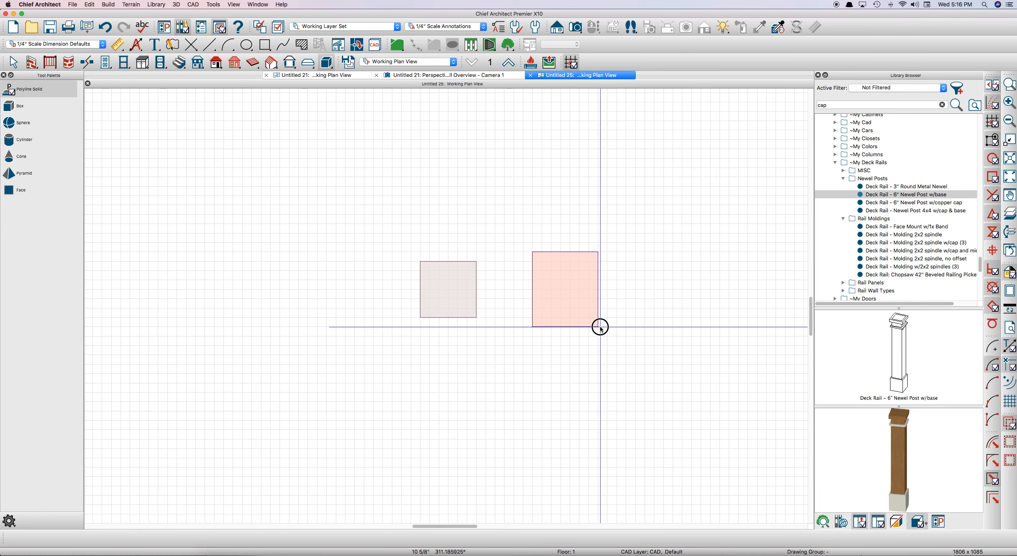
key("Tab")
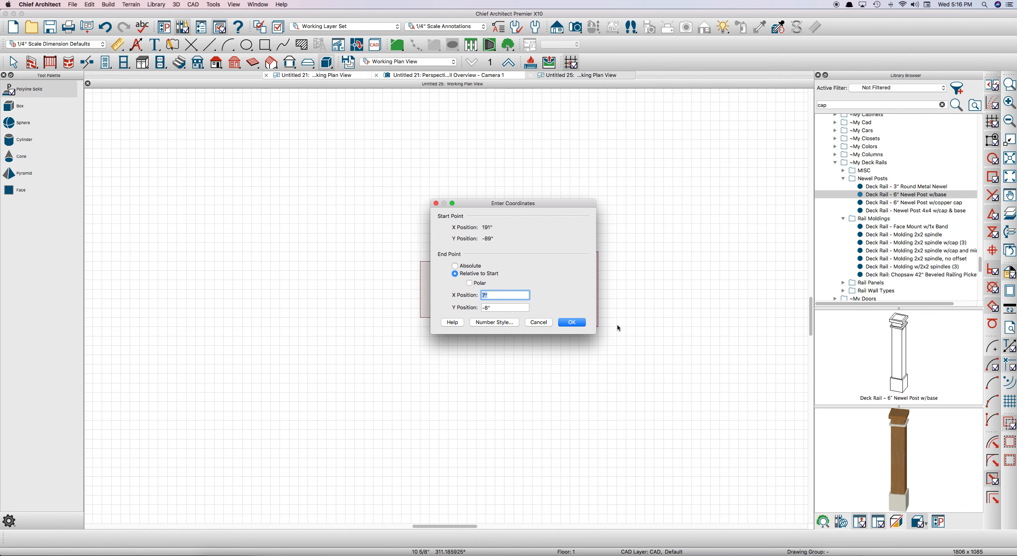
key("Tab")
type("-7")
key("Return")
Set the polyline solid's height from finished floor to bottom to 48".
double_click(585, 318)
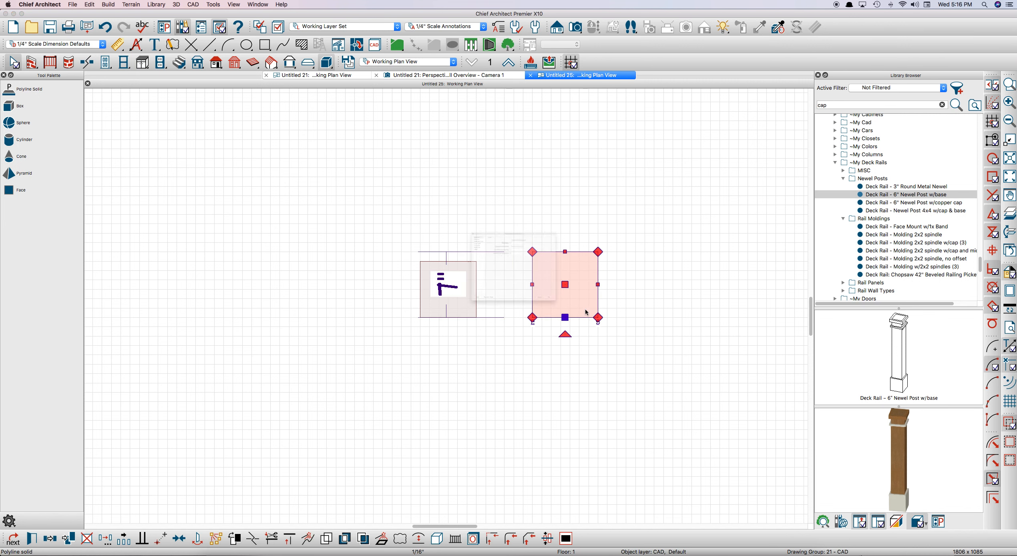
left_click(640, 377)
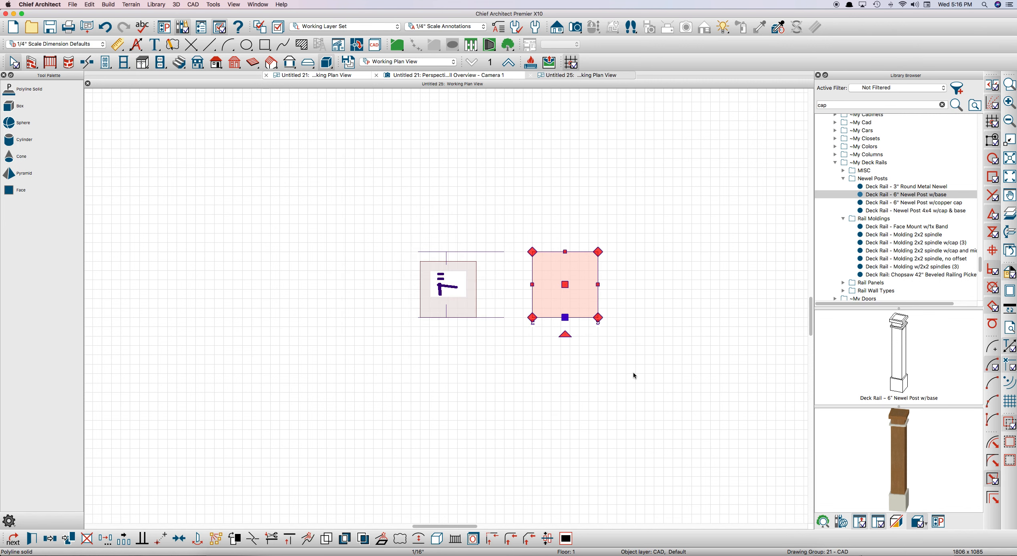
double_click(584, 287)
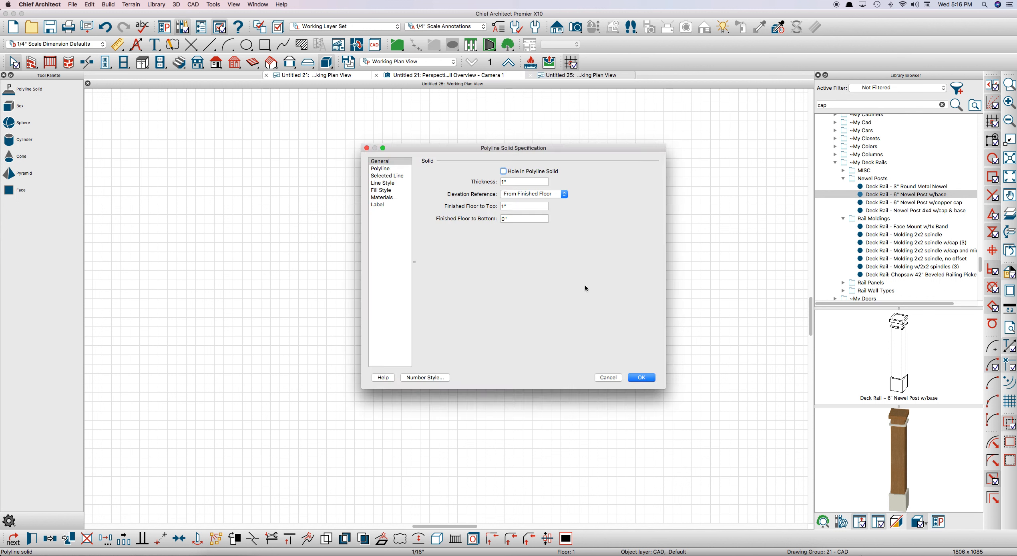
double_click(523, 220)
type("48")
key("Return")
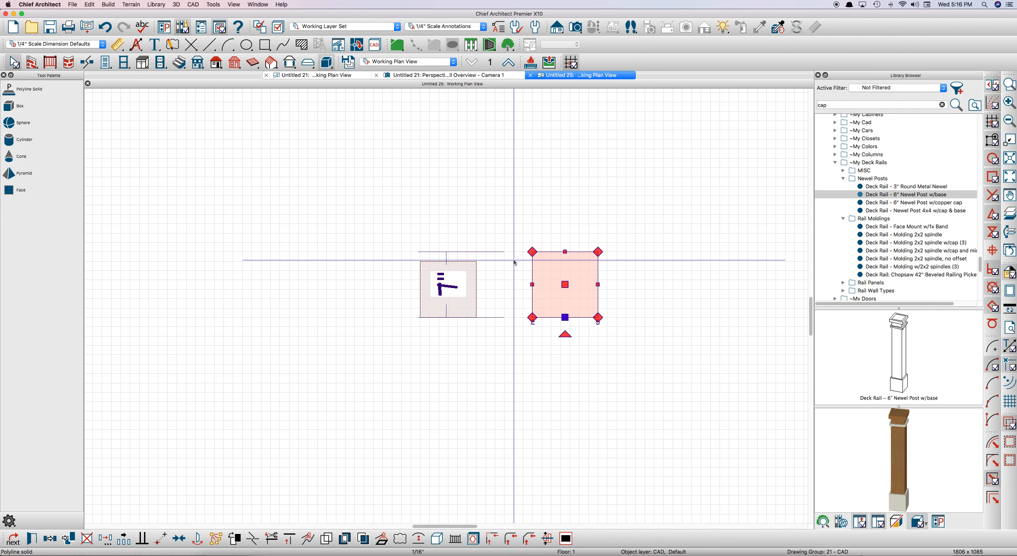
Center the polyline solid on the custom countertop in both directions.
key("c")
left_click(448, 292)
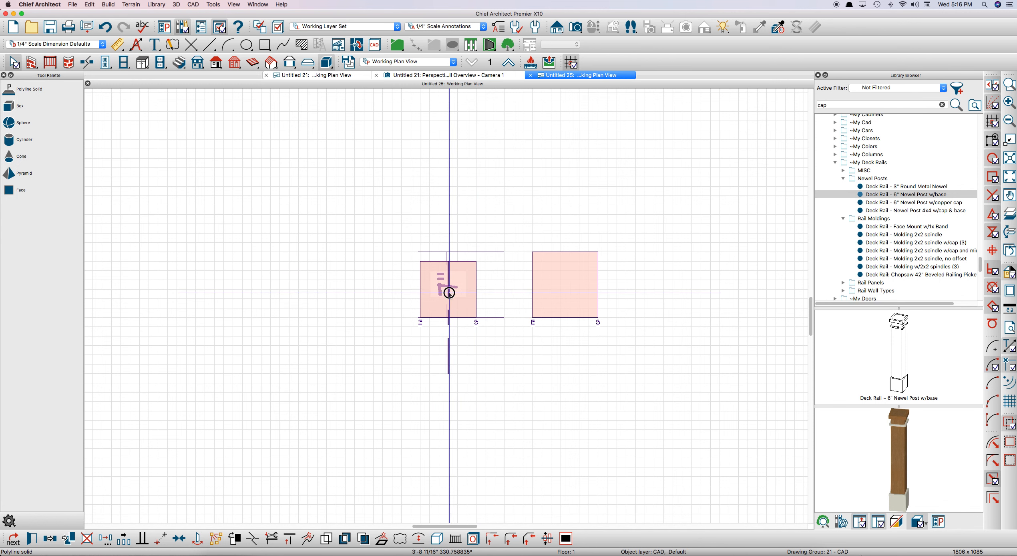
key("c")
left_click(487, 291)
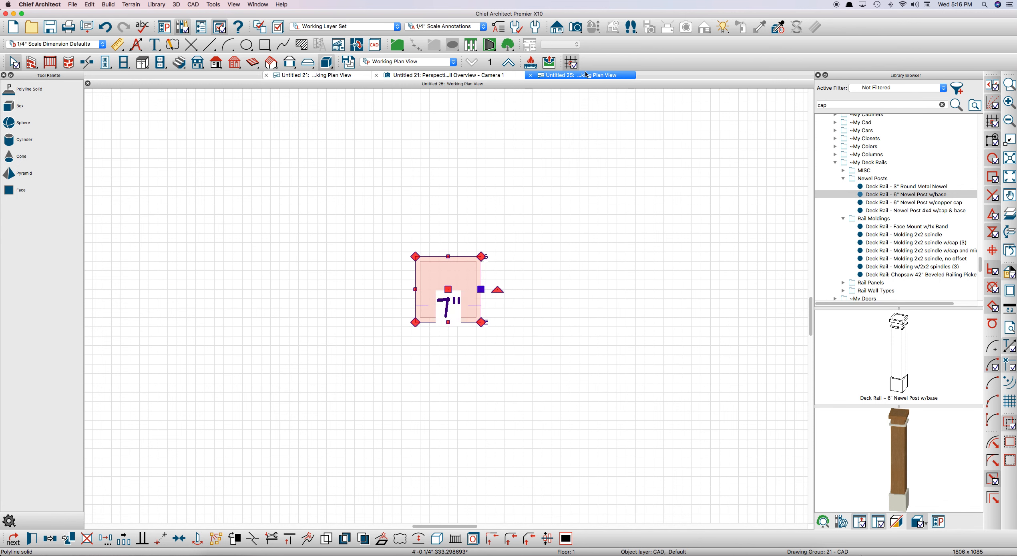
Create a perspective full overview and inspect the solid sitting on top of the newel post.
key("shift+o")
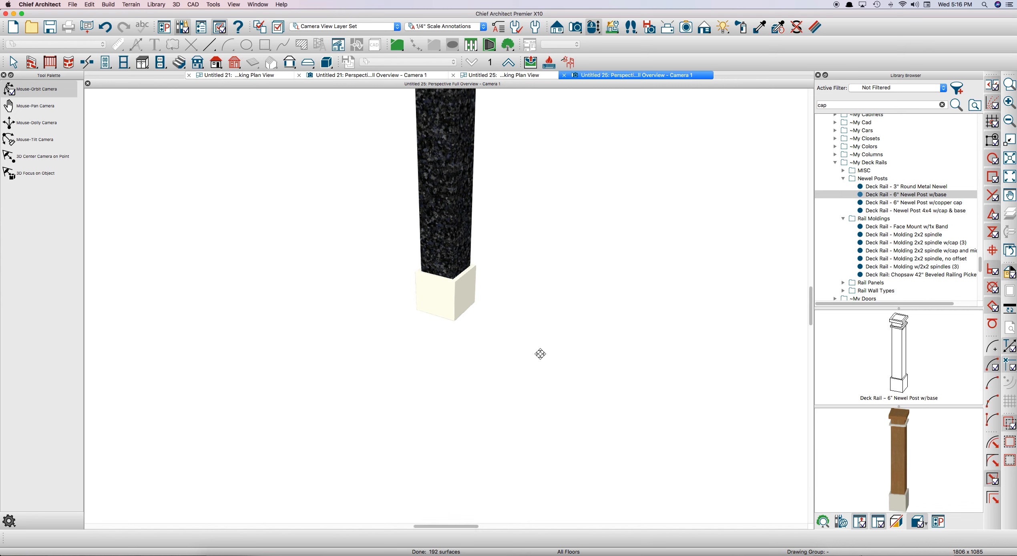
scroll(487, 394, "down", 5)
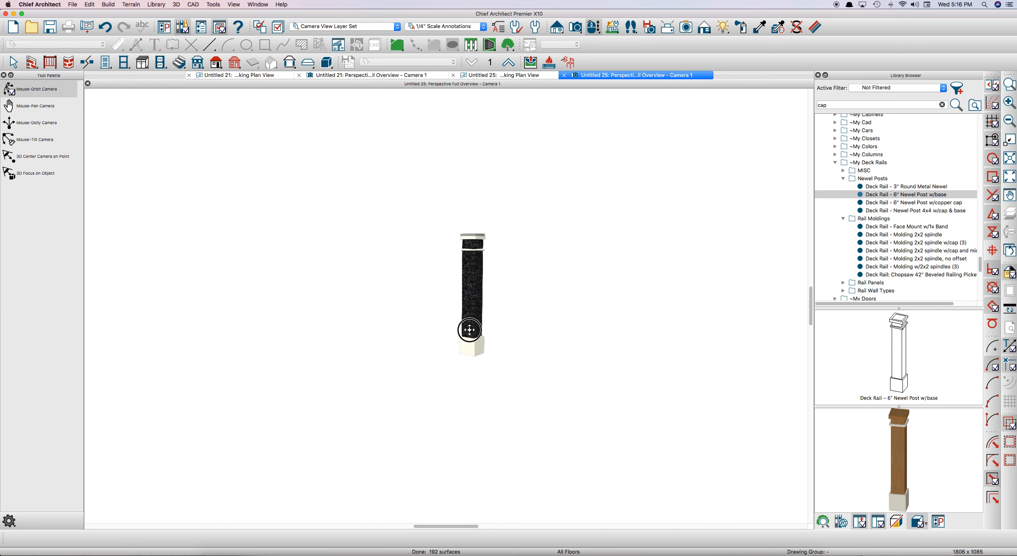
scroll(464, 229, "up", 5)
scroll(463, 229, "up", 3)
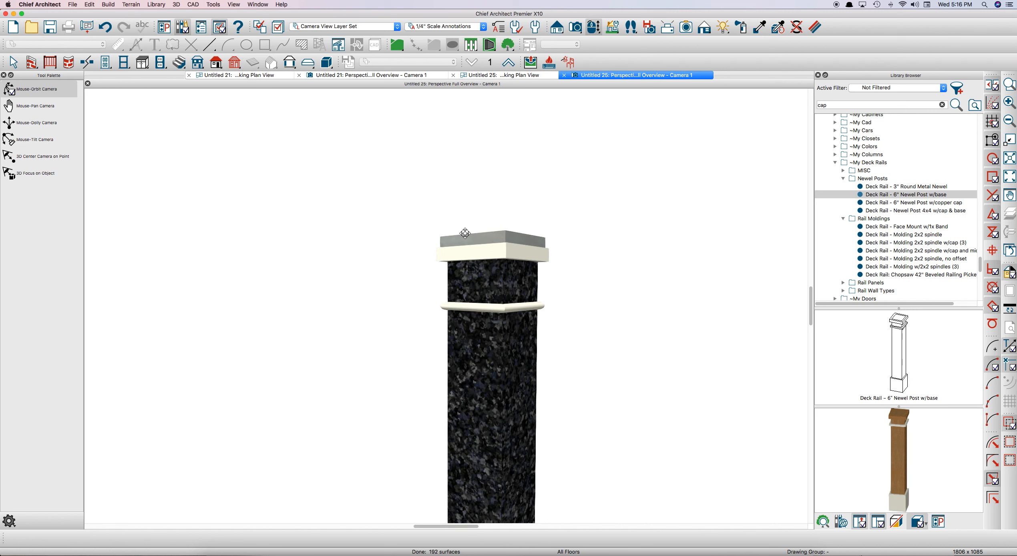
left_click_drag(465, 232, 486, 250)
key("space")
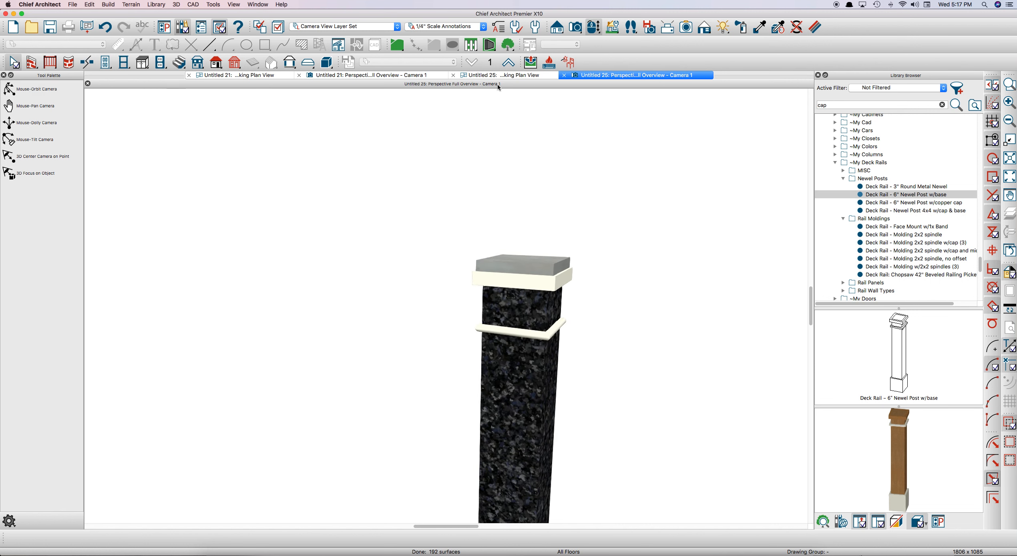
left_click(495, 76)
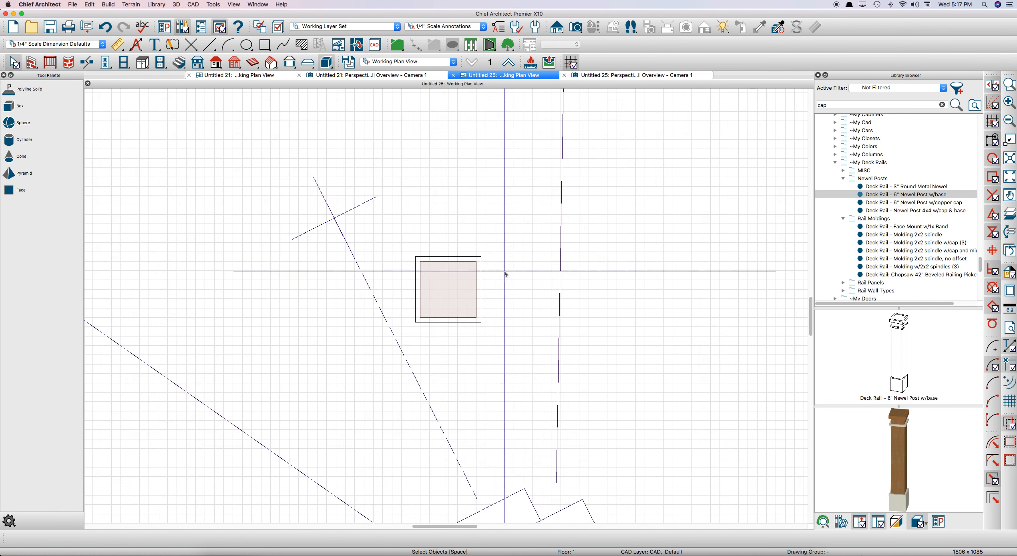
left_click(469, 299)
scroll(487, 332, "up", 2)
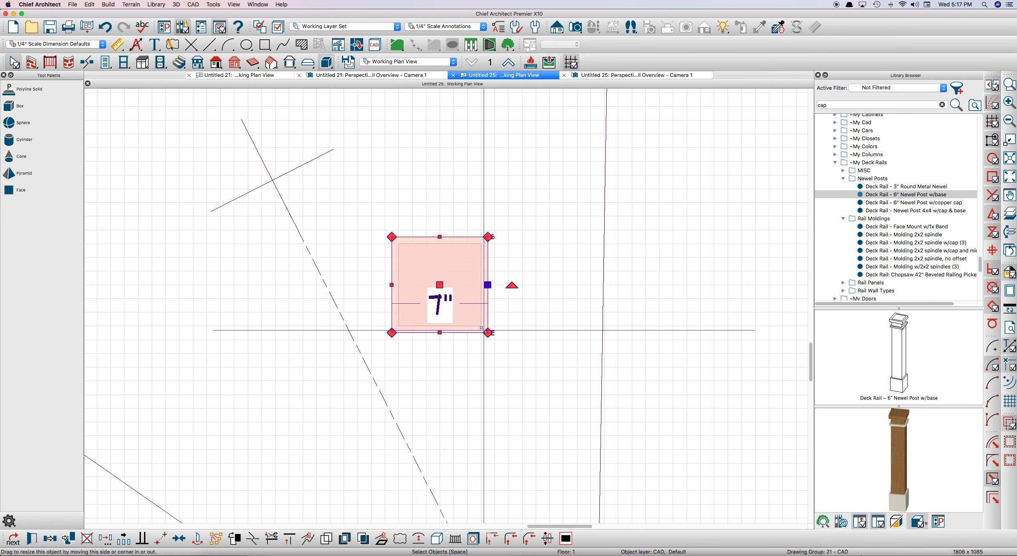
left_click(505, 333)
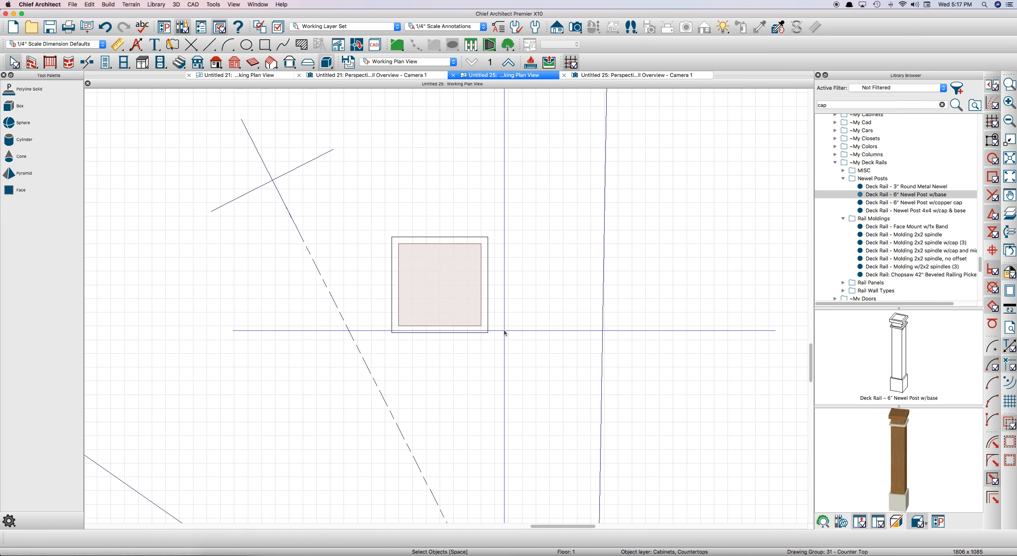
left_click(473, 312)
left_click_drag(440, 285, 557, 294)
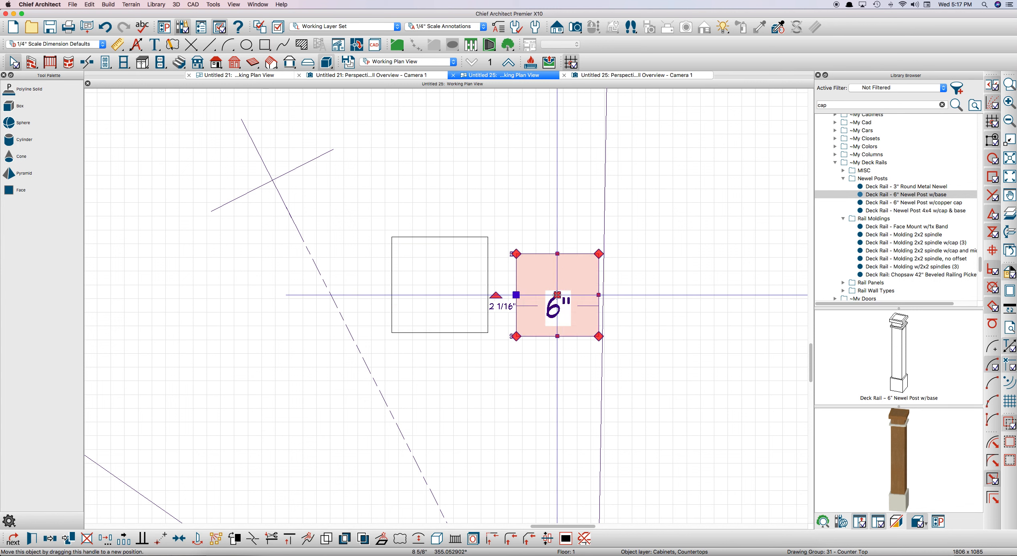
key("super+z")
left_click(486, 294)
key("Escape")
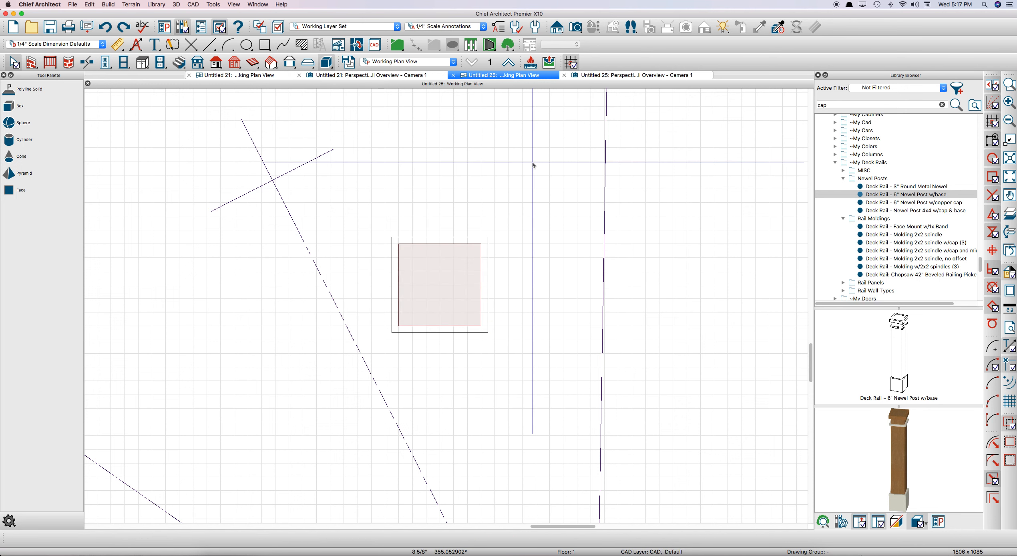
Move the polyline solid off the post to one side in the 3D overview.
left_click(598, 76)
left_click(506, 267)
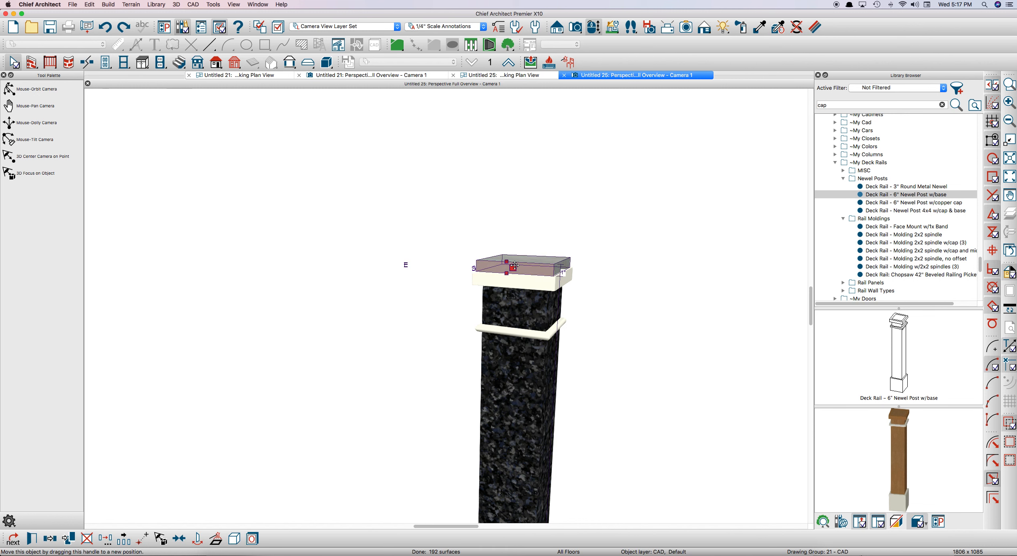
left_click_drag(521, 276, 680, 288)
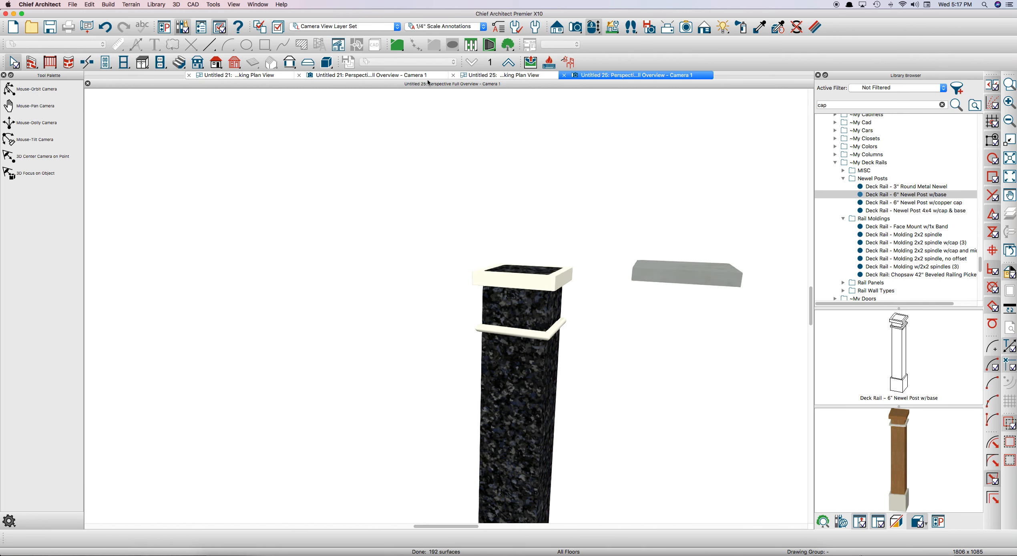
Give the polyline solid a Solid fill in a custom pale yellow color in the plan.
left_click(478, 77)
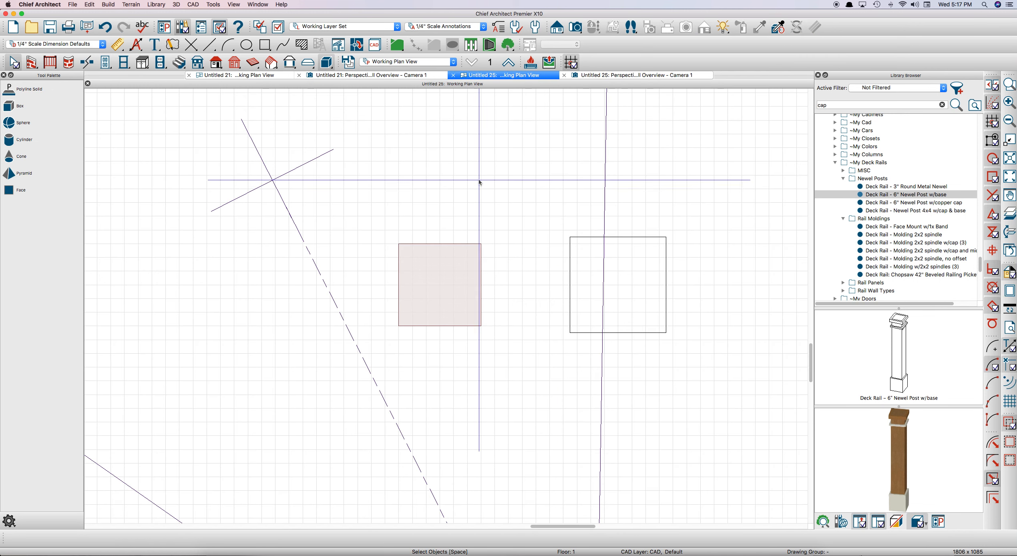
left_click(575, 289)
double_click(576, 261)
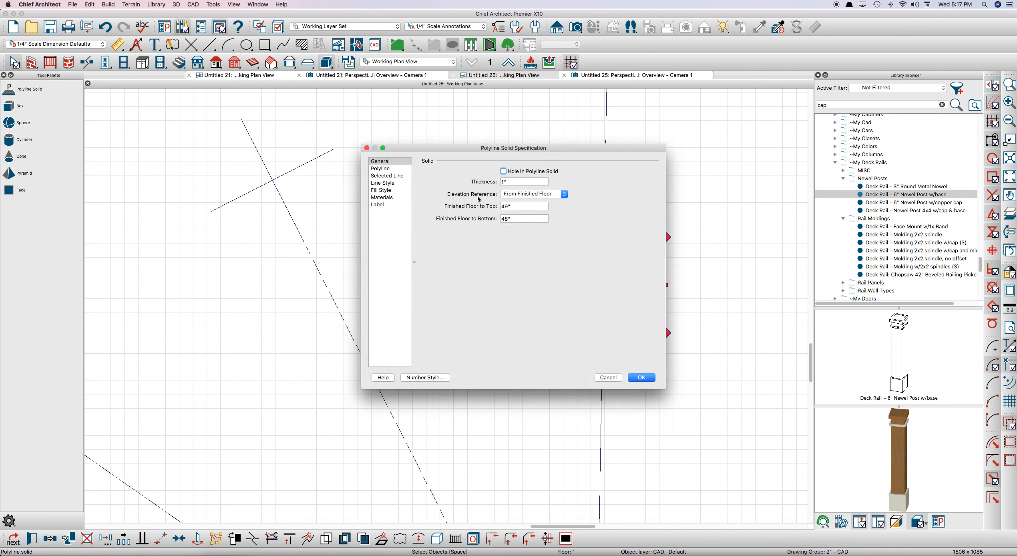
left_click(391, 192)
left_click(506, 176)
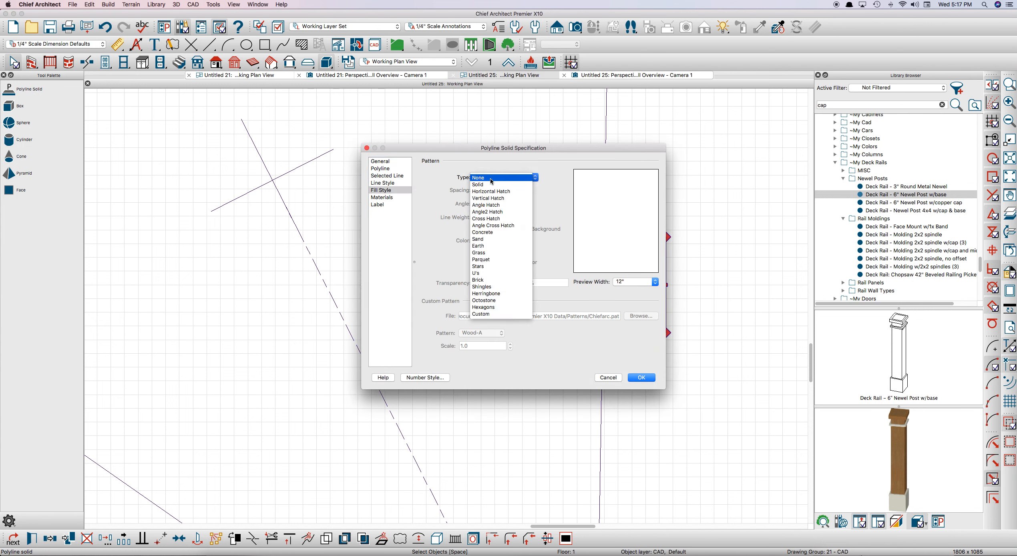
left_click(501, 185)
left_click(498, 242)
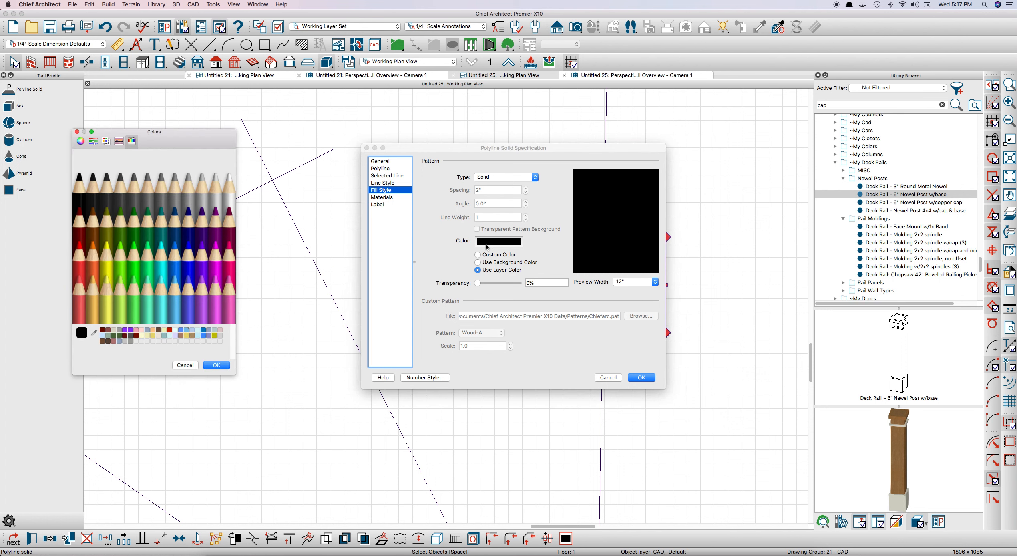
left_click(139, 336)
left_click(216, 365)
left_click(637, 378)
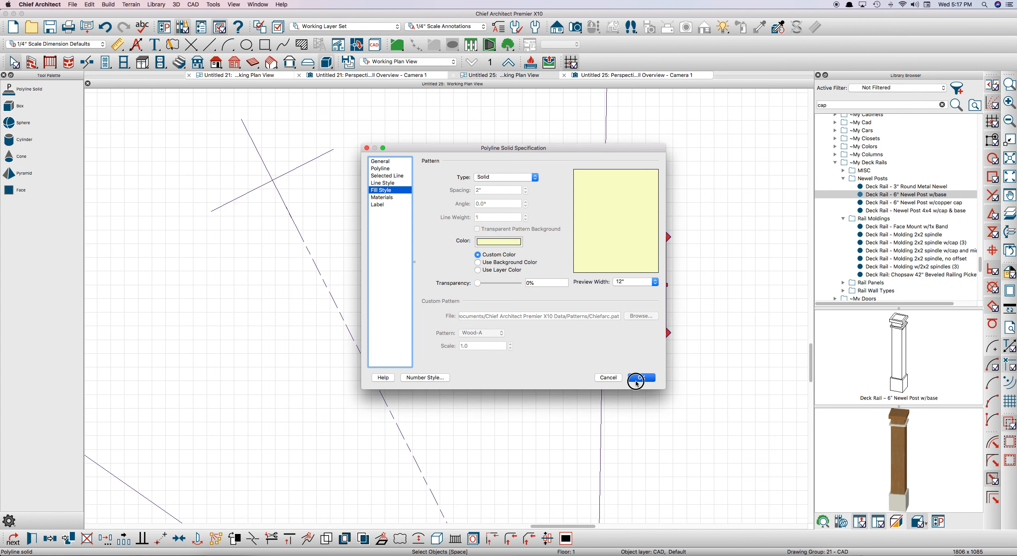
Enlarge the polyline solid concentrically by 3/4" on every side.
scroll(649, 326, "up", 1)
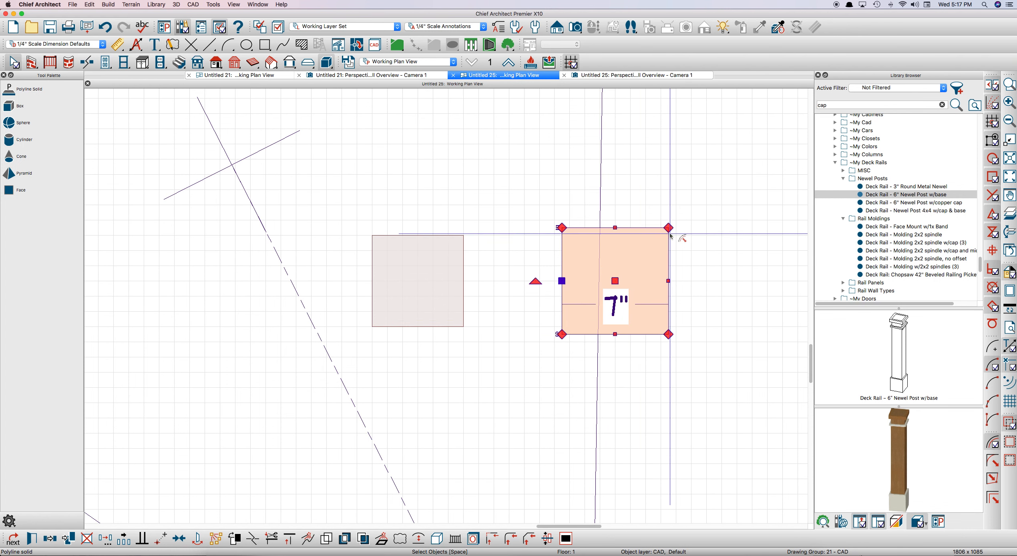
left_click_drag(669, 235, 689, 221)
key("Tab")
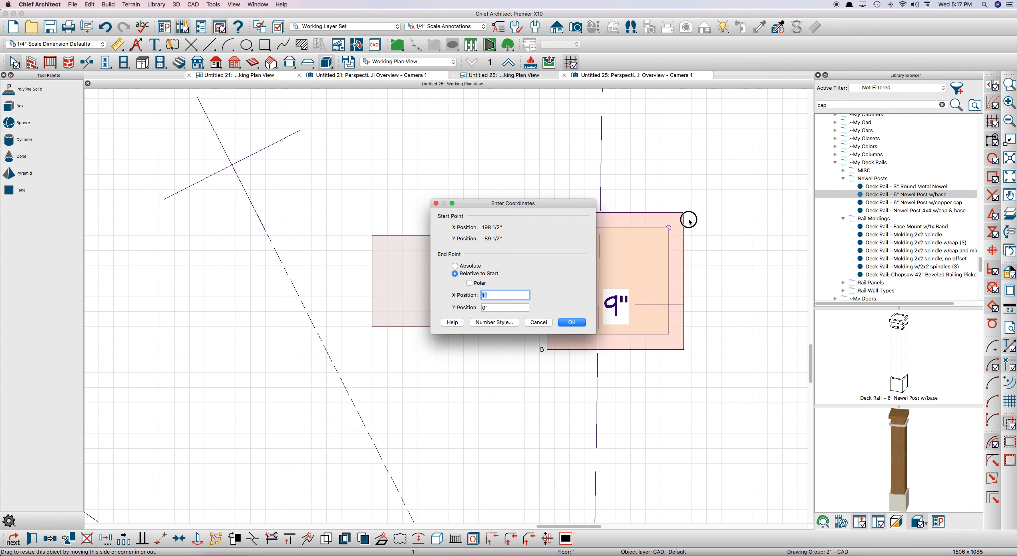
type(".75")
key("Tab")
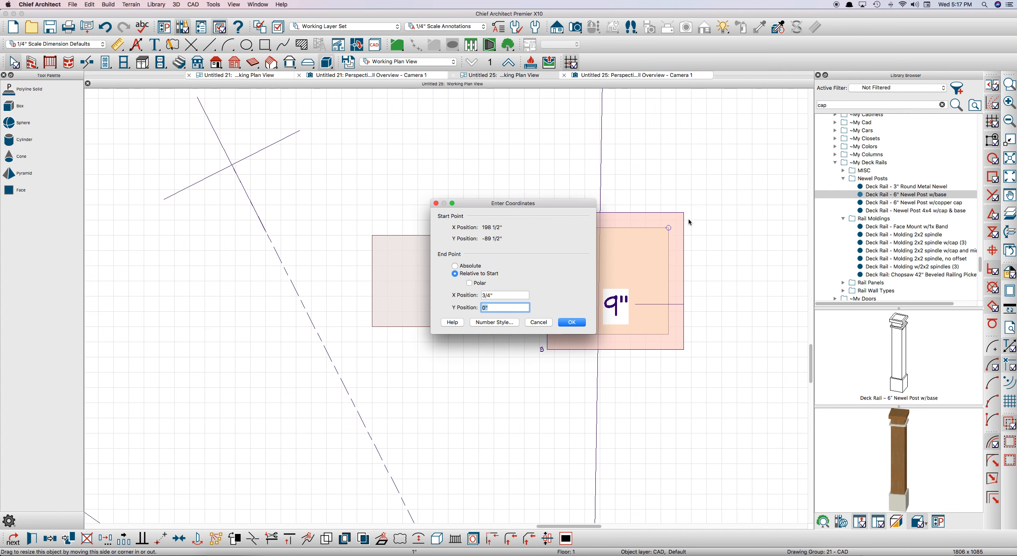
key("Return")
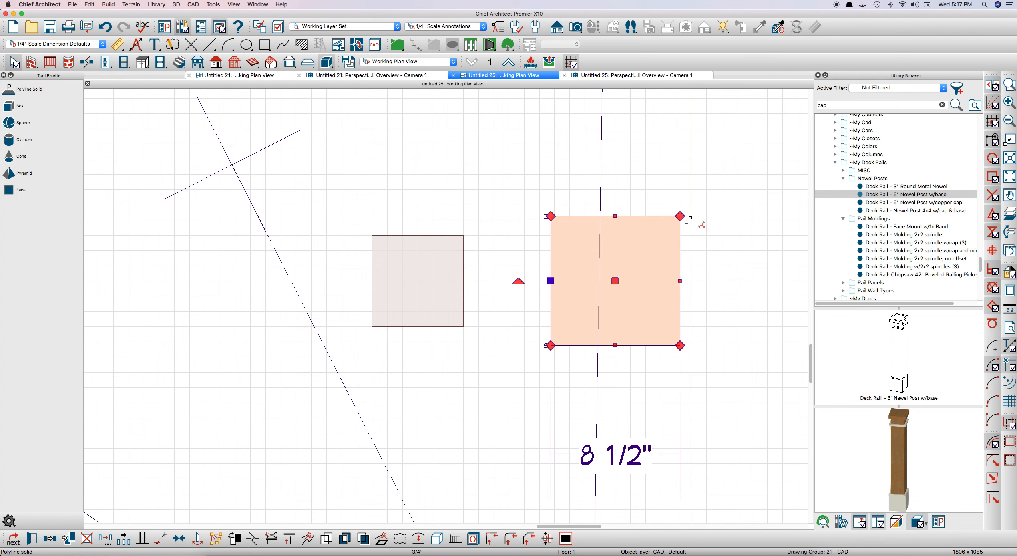
Center the enlarged polyline solid over the newel post in both directions in the plan.
left_click(628, 291)
left_click_drag(627, 291, 444, 295)
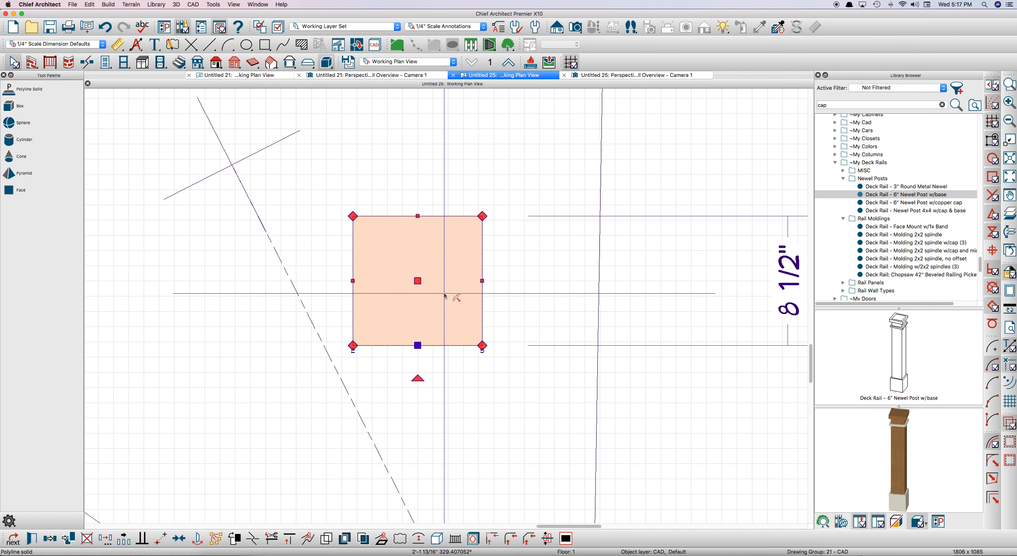
left_click(432, 285)
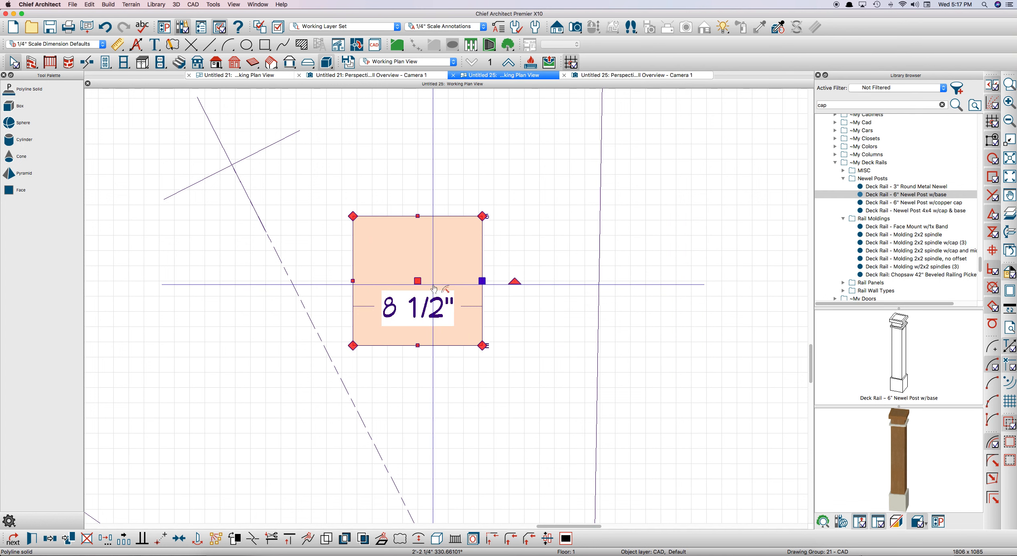
Paint the newel post shaft with the CA-B Pressure Treated Lumber plan material in the 3D overview.
left_click(608, 76)
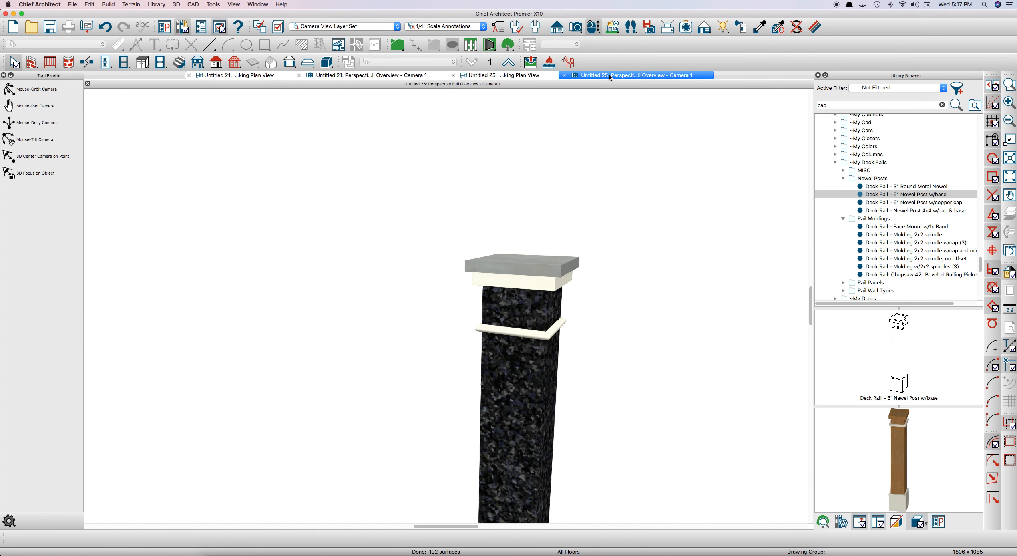
left_click(992, 479)
middle_click_drag(552, 414, 551, 415)
mouse_move(551, 414)
left_mouse_down()
mouse_move(531, 375)
mouse_move(559, 406)
left_mouse_up()
middle_click_drag(558, 406, 560, 406)
left_click(759, 27)
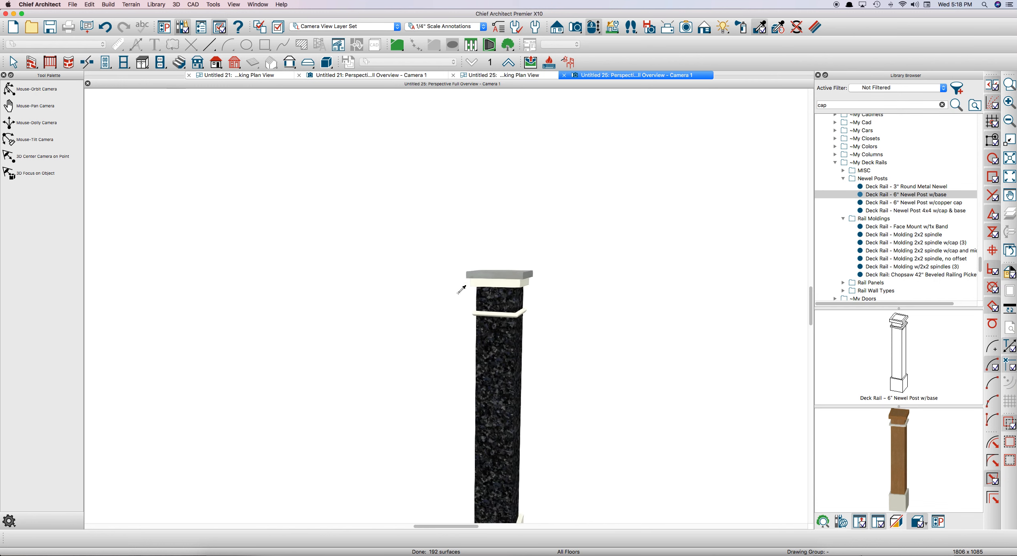
left_click(741, 27)
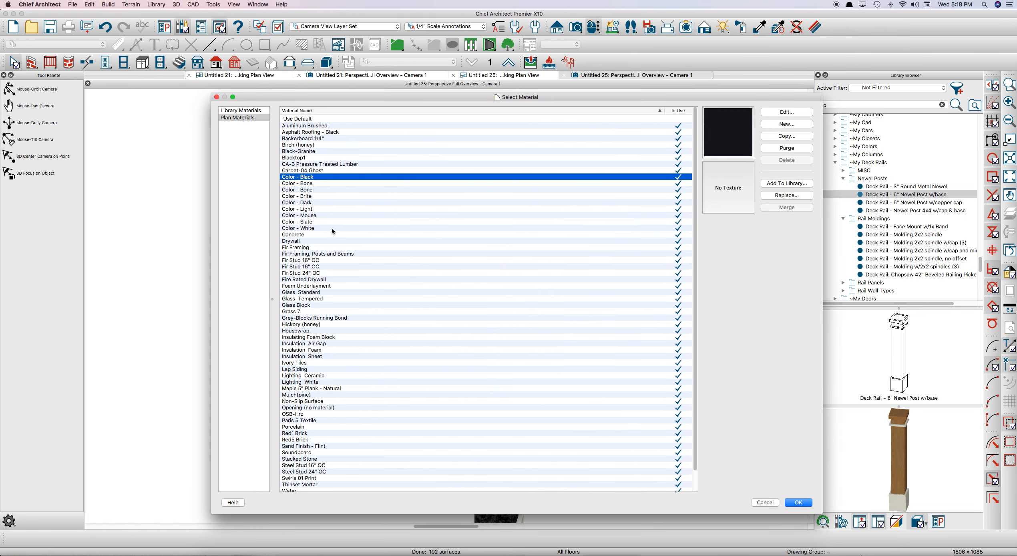
left_click(335, 164)
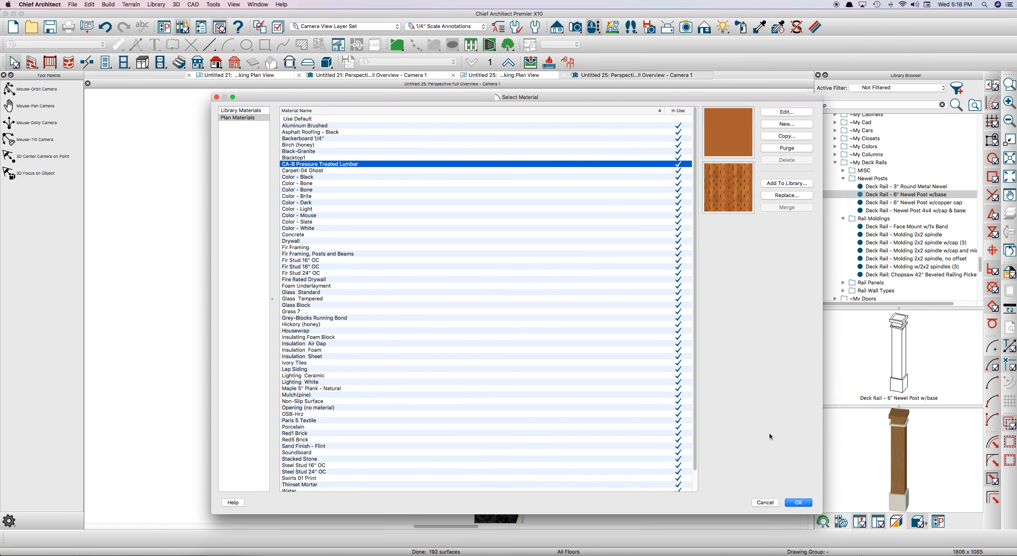
left_click(806, 498)
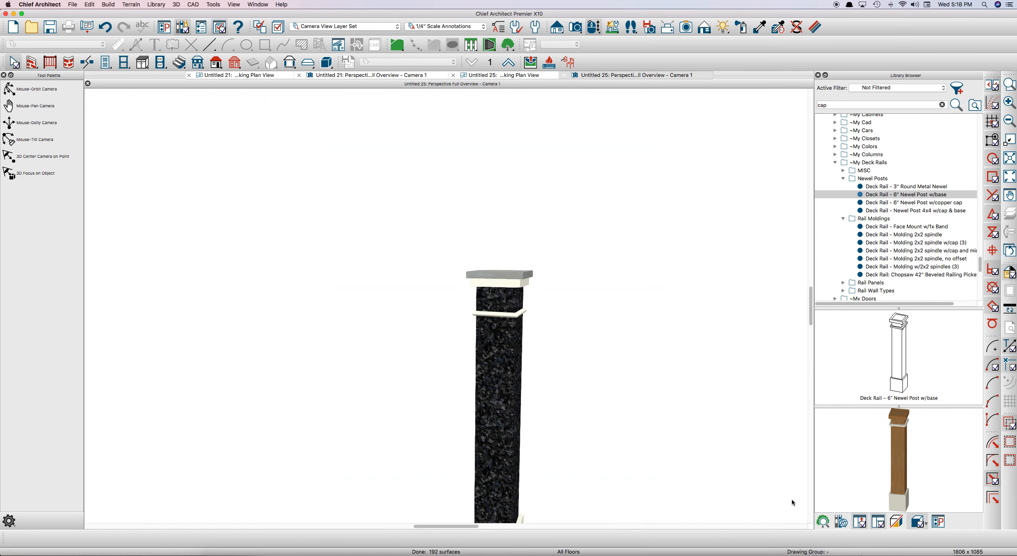
left_click(506, 420)
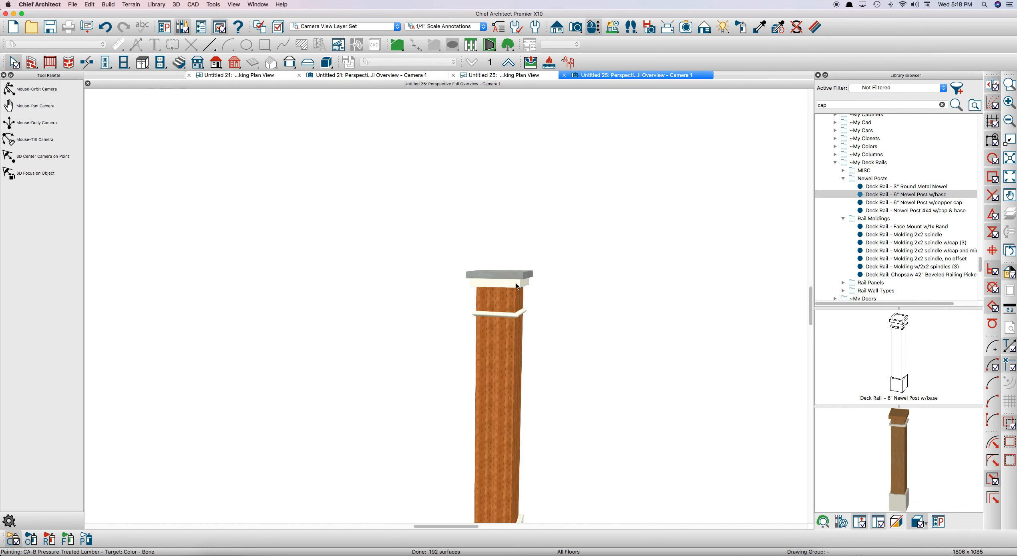
key("Escape")
Set the thickness of the polyline solid cap on top of the post to 2".
scroll(477, 297, "down", 5)
scroll(495, 318, "up", 3)
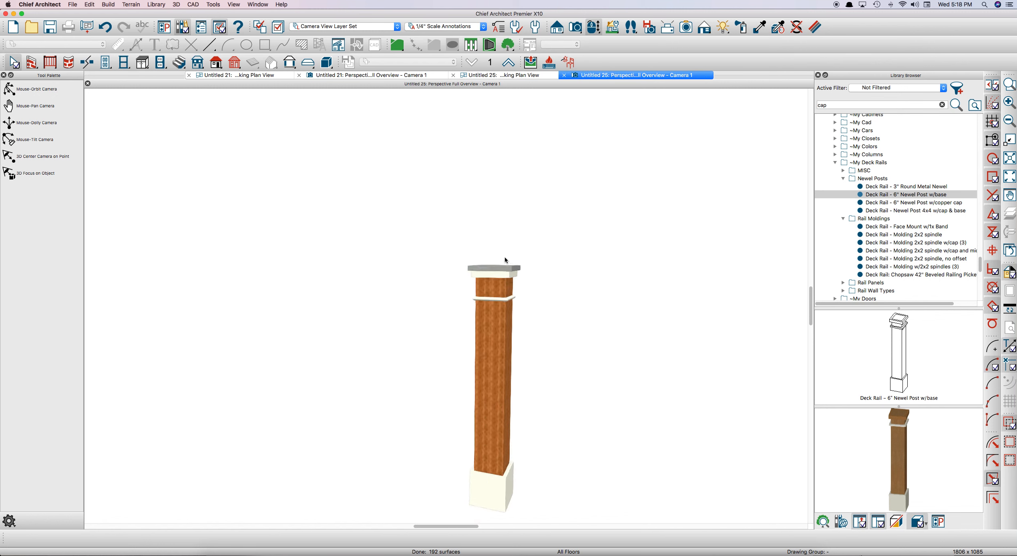
scroll(505, 257, "up", 4)
key("e")
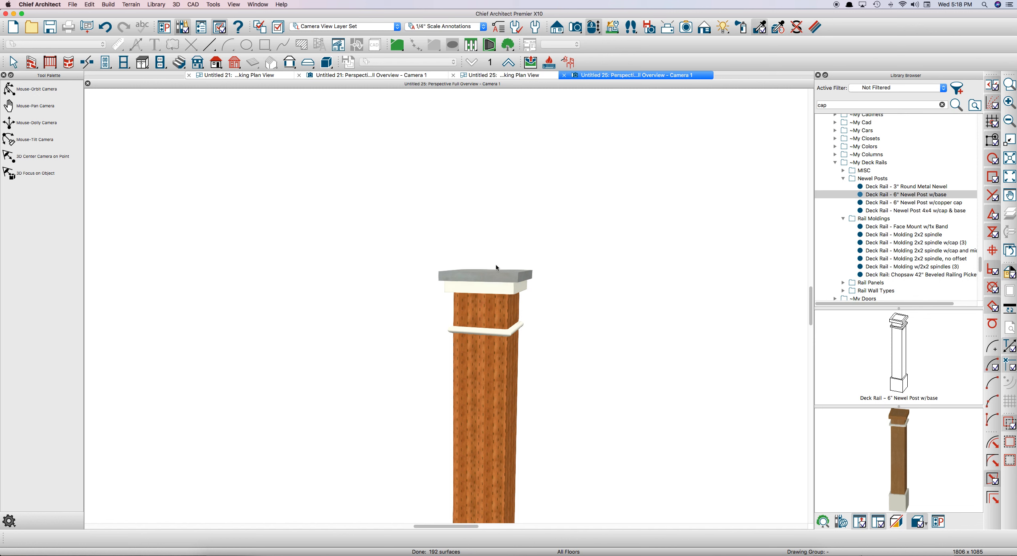
key("Escape")
key("o")
left_click_drag(494, 268, 494, 285)
key("Escape")
left_click(494, 285)
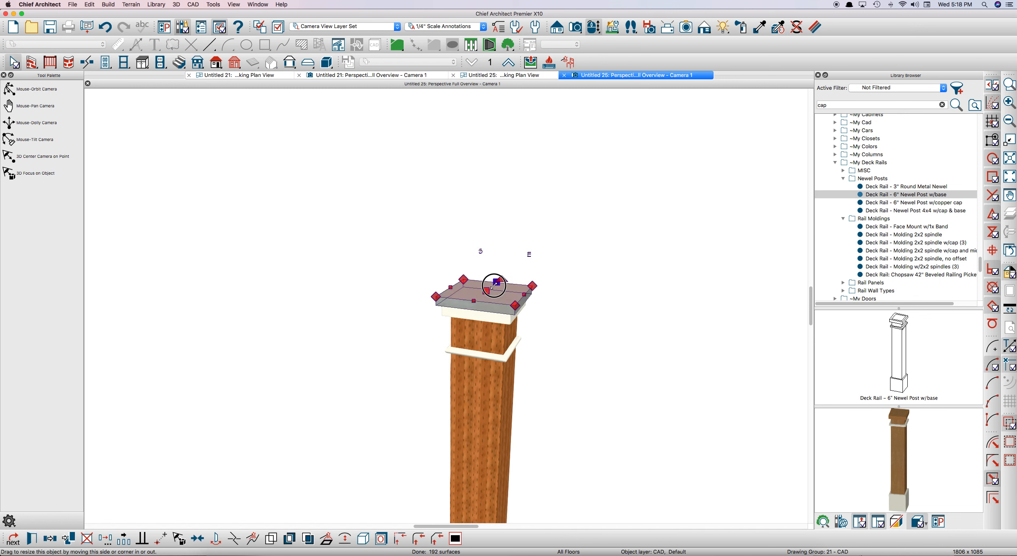
double_click(494, 285)
left_click(395, 162)
left_click_drag(512, 181, 468, 178)
type("2")
key("Tab")
key("Return")
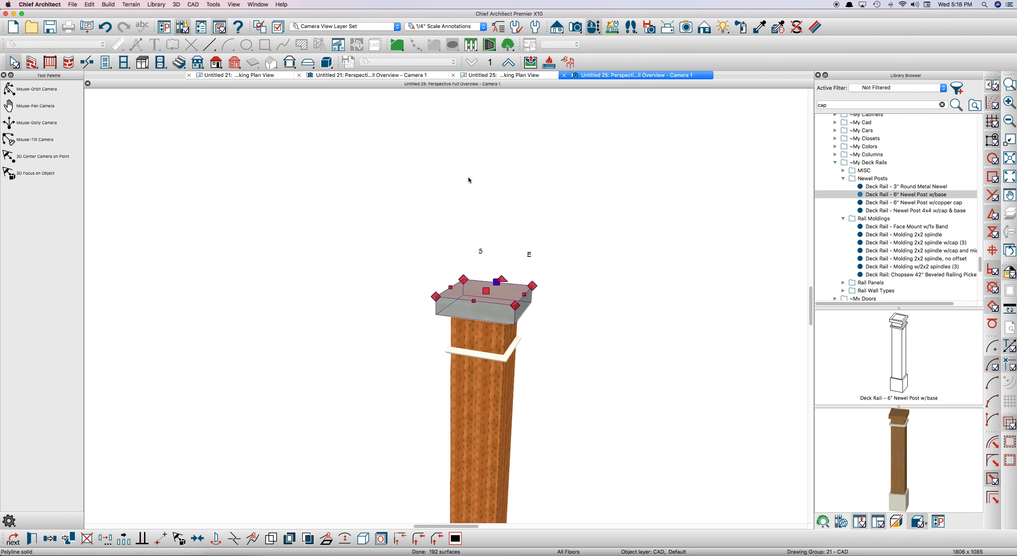
Set the polyline solid cap's elevation to 48" so it sits above the cap molding.
key("super+e")
left_click_drag(515, 219, 480, 205)
type("48")
key("Tab")
key("Return")
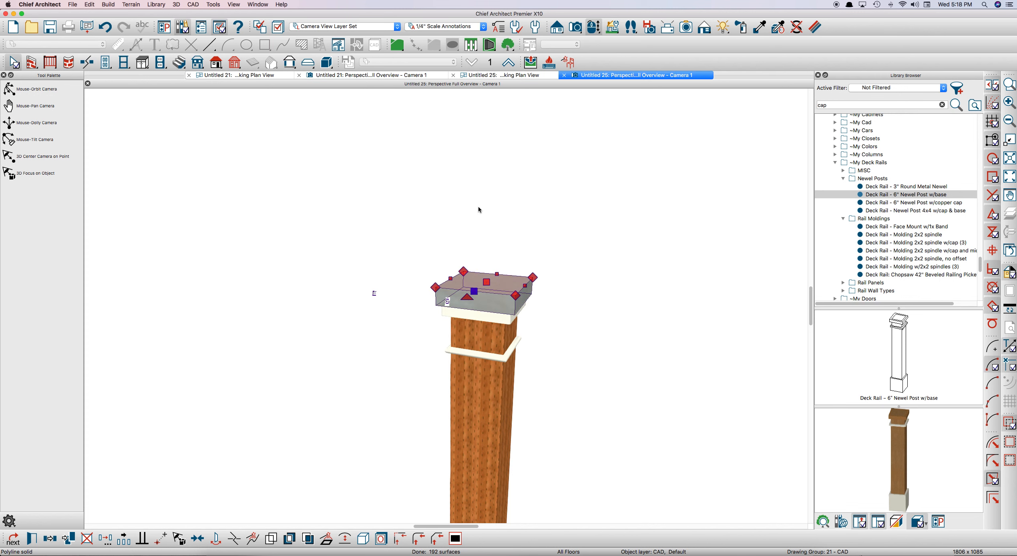
Paint the polyline solid cap with the Color - Black plan material.
key("o")
mouse_move(495, 291)
left_mouse_down()
mouse_move(497, 270)
mouse_move(496, 285)
left_mouse_up()
key("space")
left_click(741, 27)
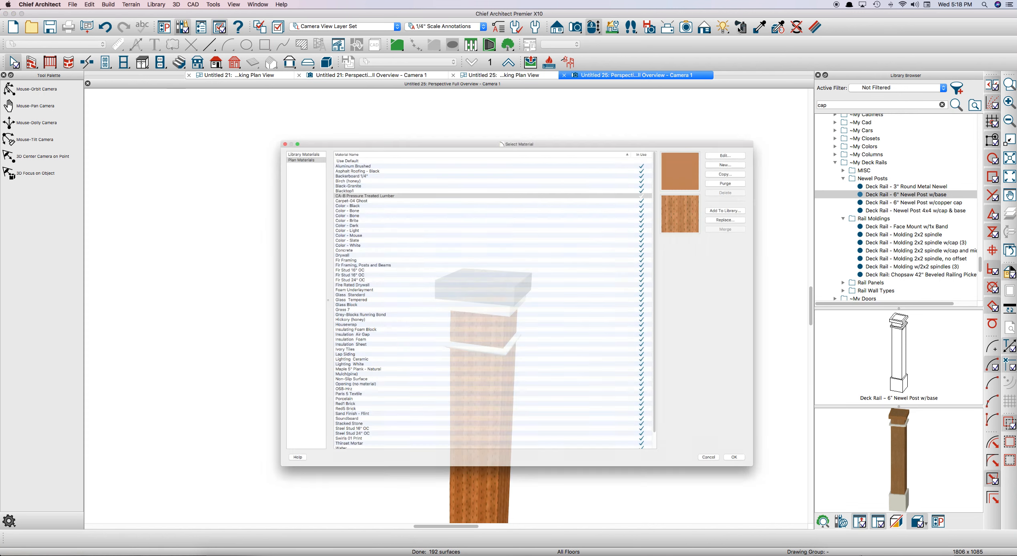
left_click(309, 176)
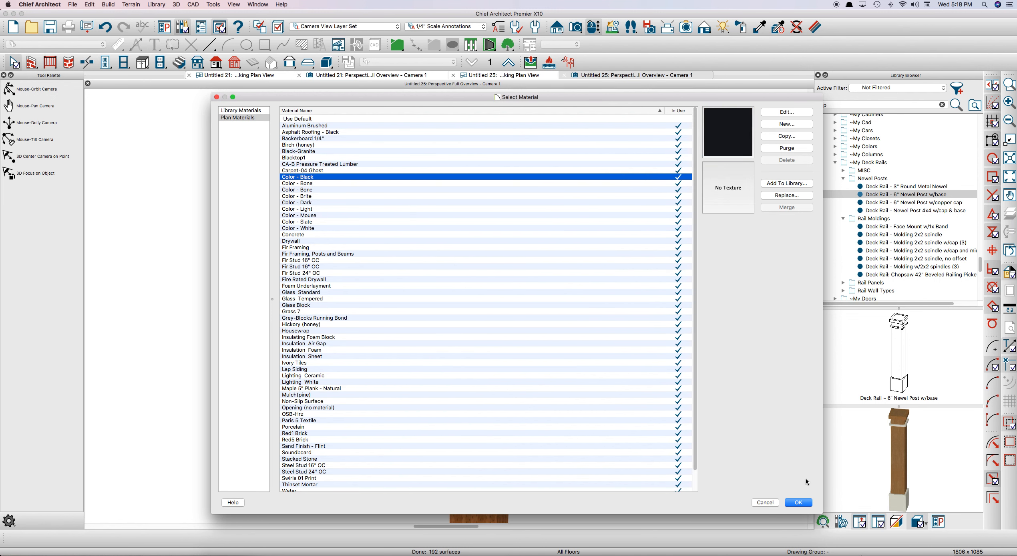
left_click(799, 501)
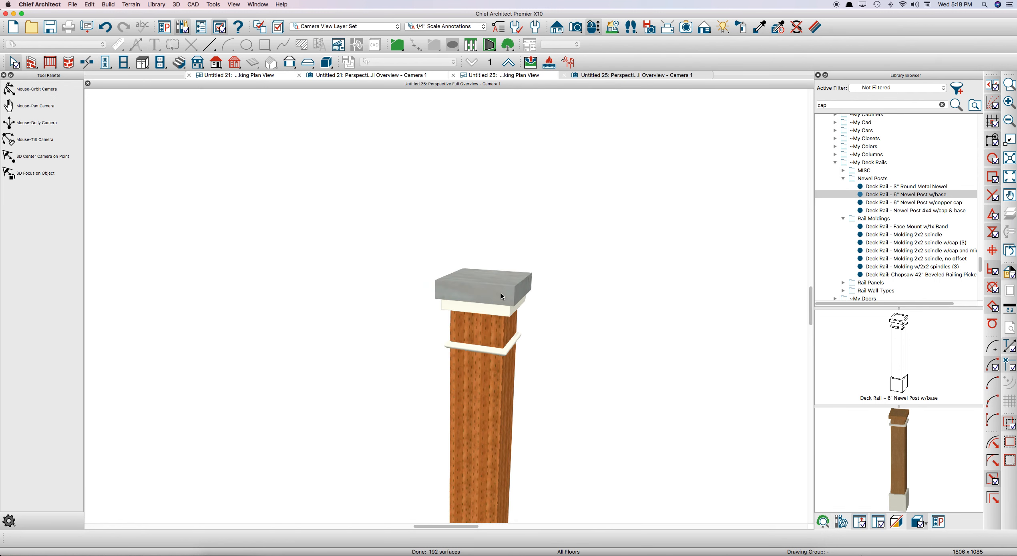
scroll(500, 293, "down", 3)
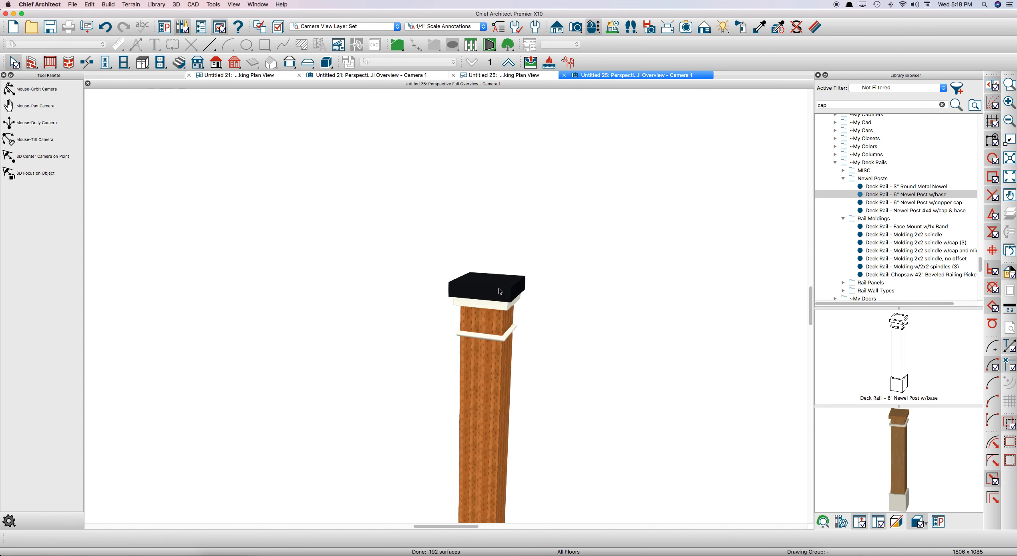
Pick up Color - Black from the cap and apply it to the molding directly beneath it.
key("o")
mouse_move(495, 326)
left_mouse_down()
mouse_move(495, 341)
mouse_move(491, 322)
left_mouse_up()
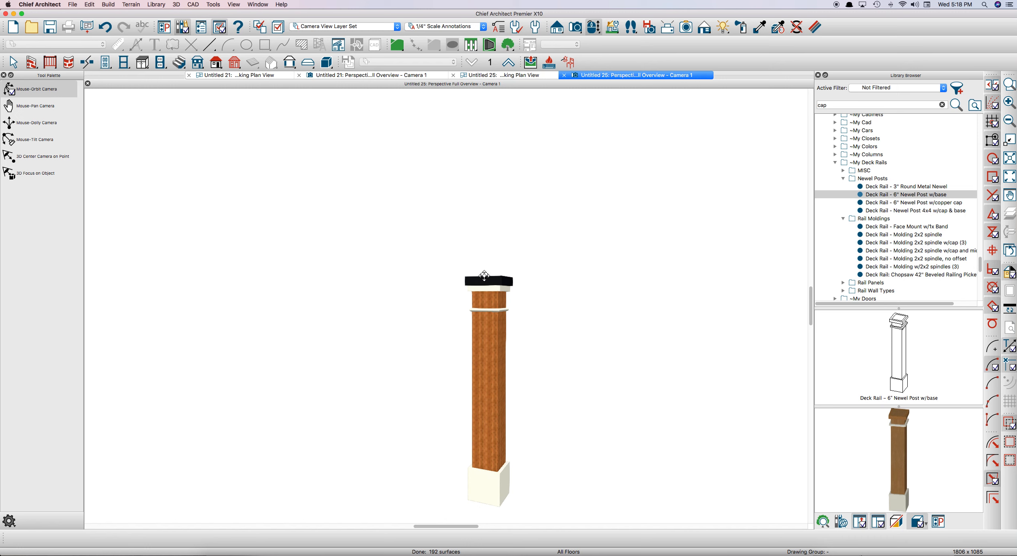
scroll(480, 282, "up", 3)
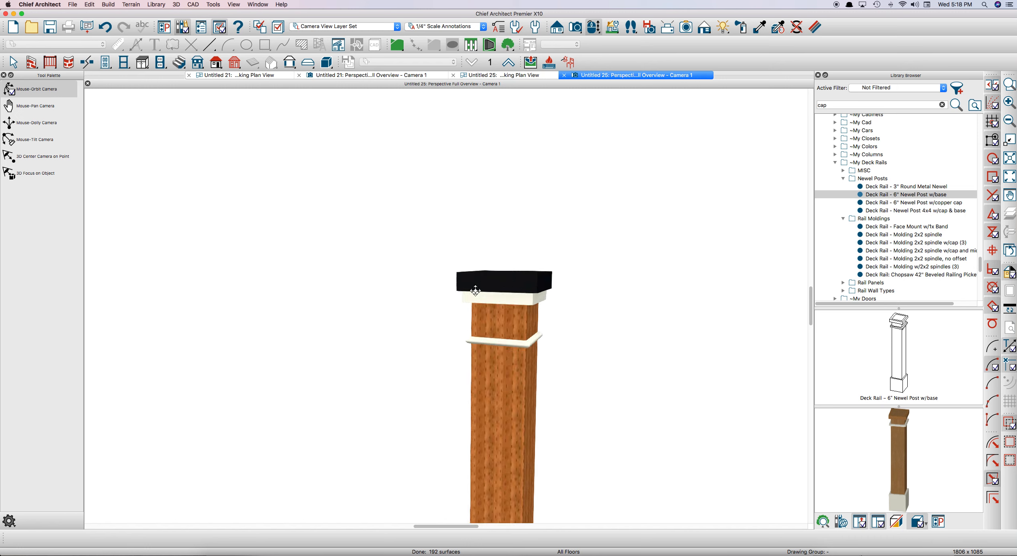
key("Escape")
left_click(759, 27)
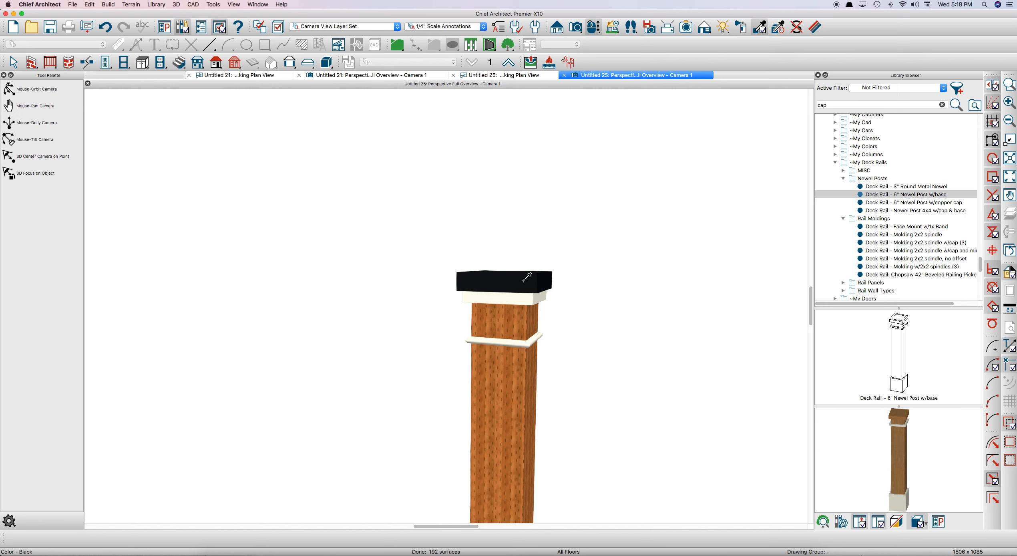
left_click(517, 297)
scroll(513, 290, "down", 2)
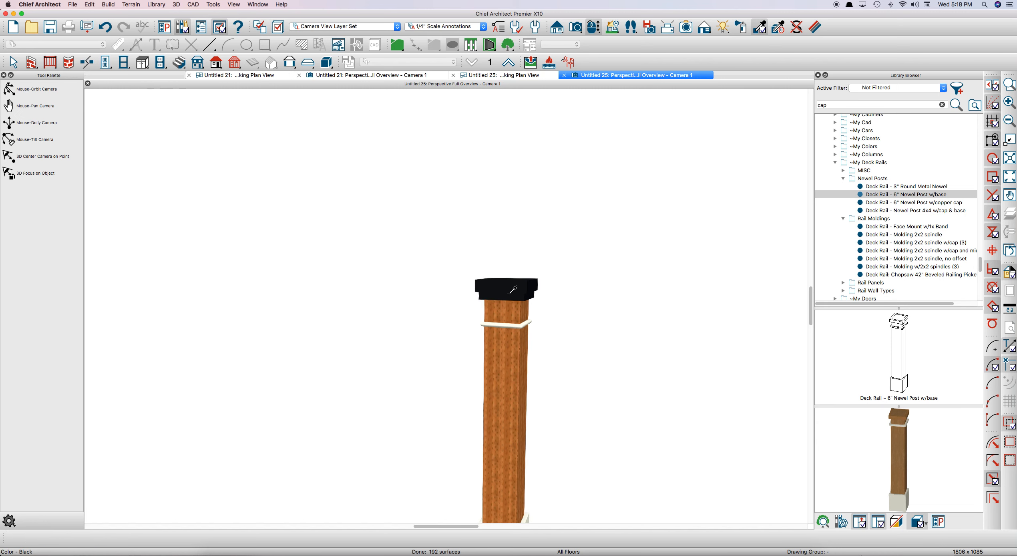
scroll(509, 293, "down", 2)
key("space")
key("o")
left_click_drag(511, 302, 477, 336)
key("space")
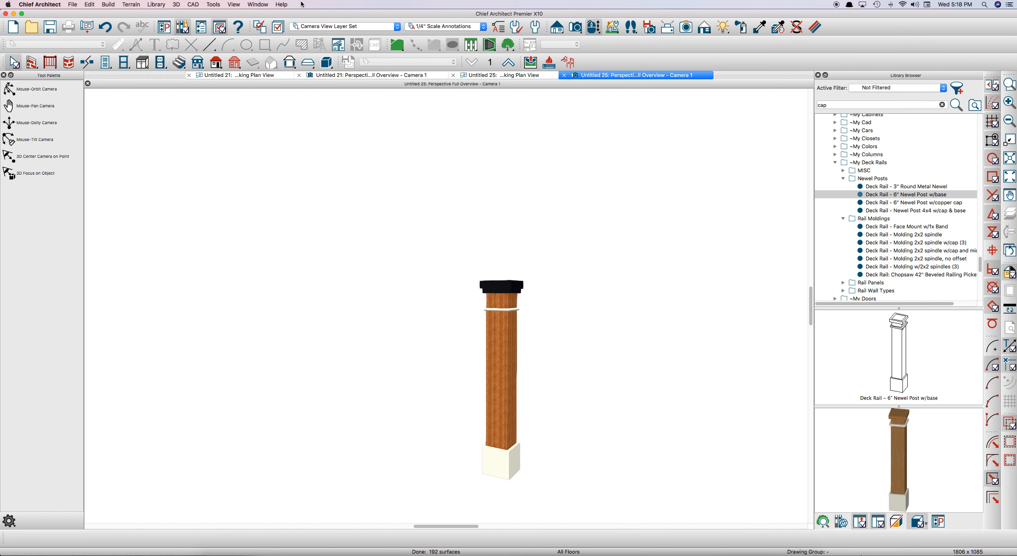
Convert the finished post to a Millwork symbol added to the library with advanced options, naming it Newel Post 1.
left_click(208, 5)
left_click(236, 68)
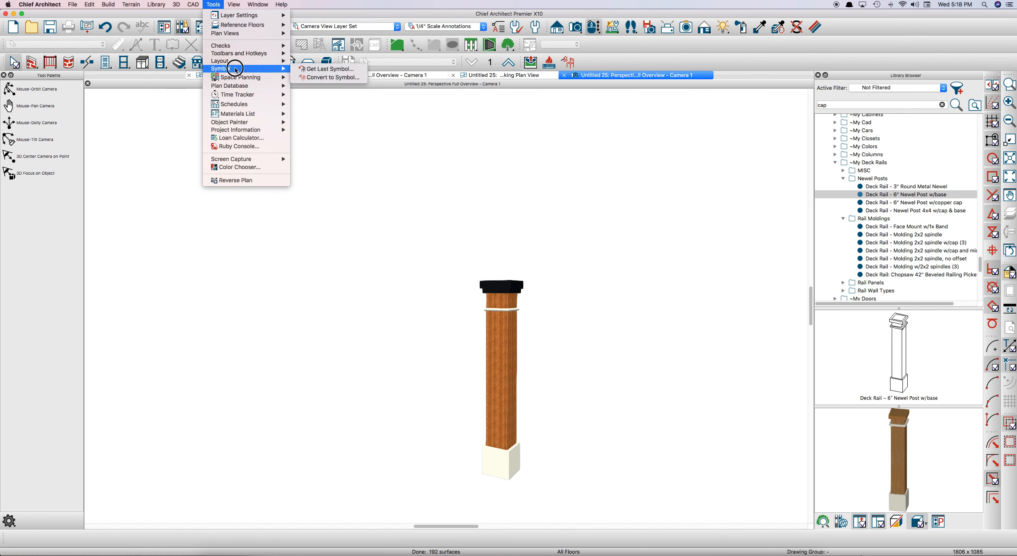
left_click(213, 4)
mouse_move(277, 68)
left_click(314, 79)
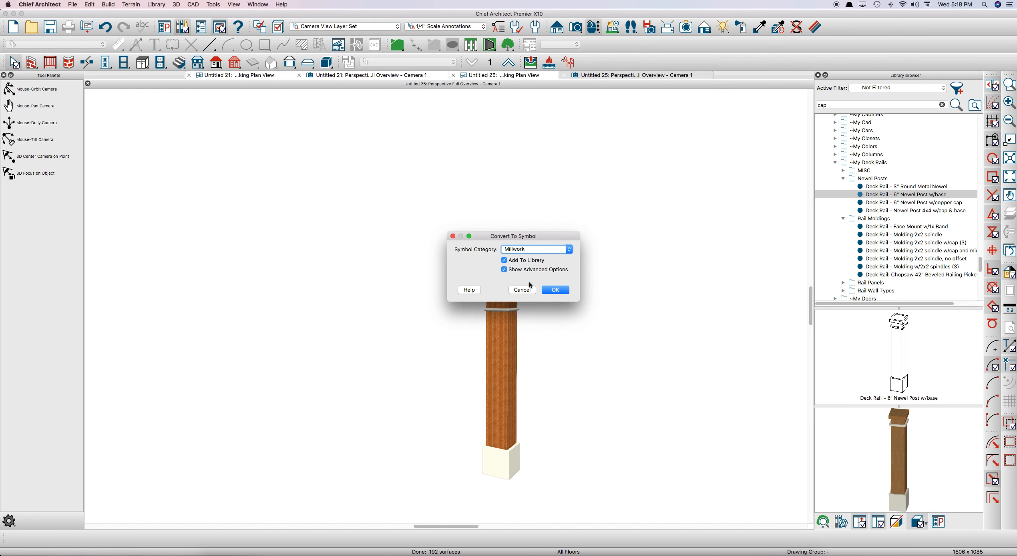
left_click(556, 290)
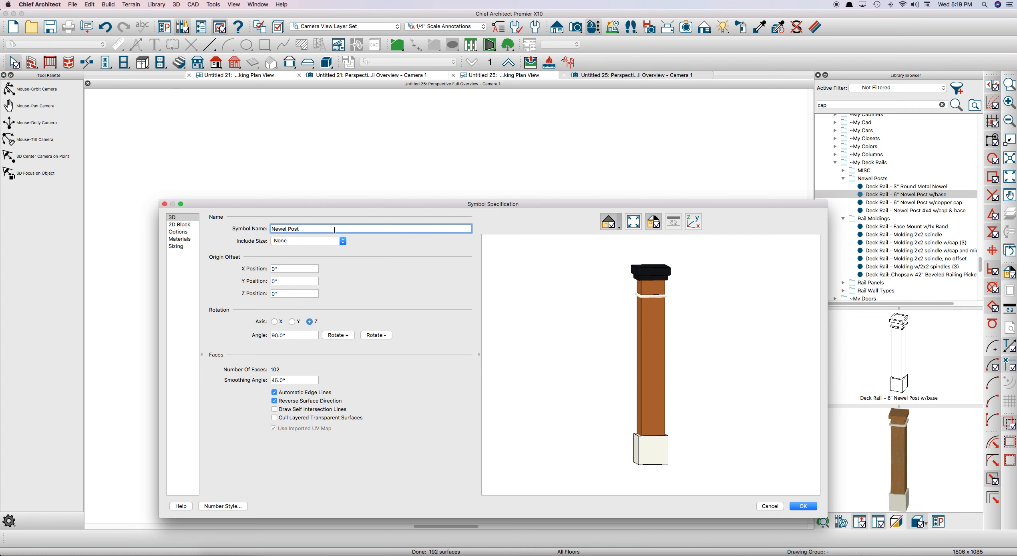
type("Newel Post 1")
key("Tab")
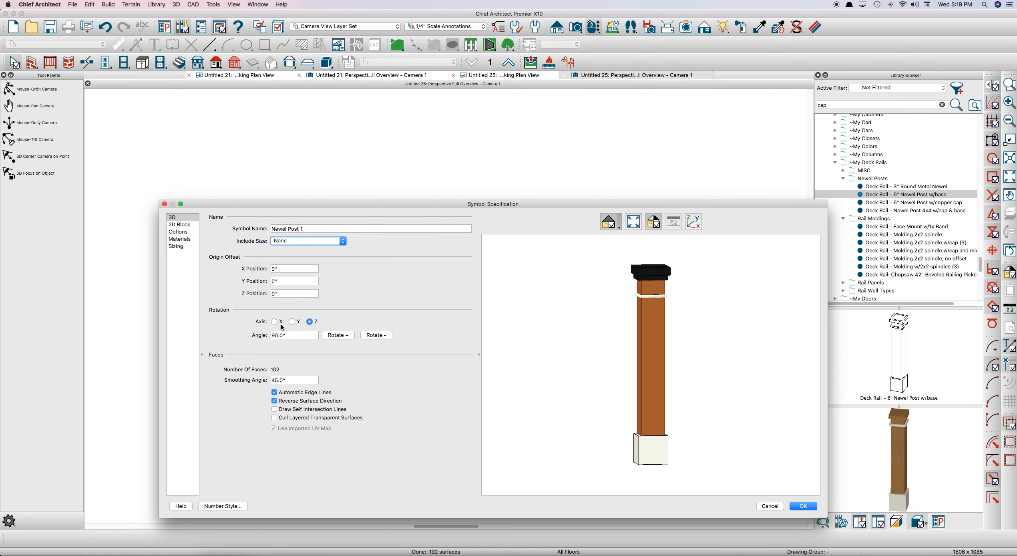
left_click_drag(690, 358, 661, 369)
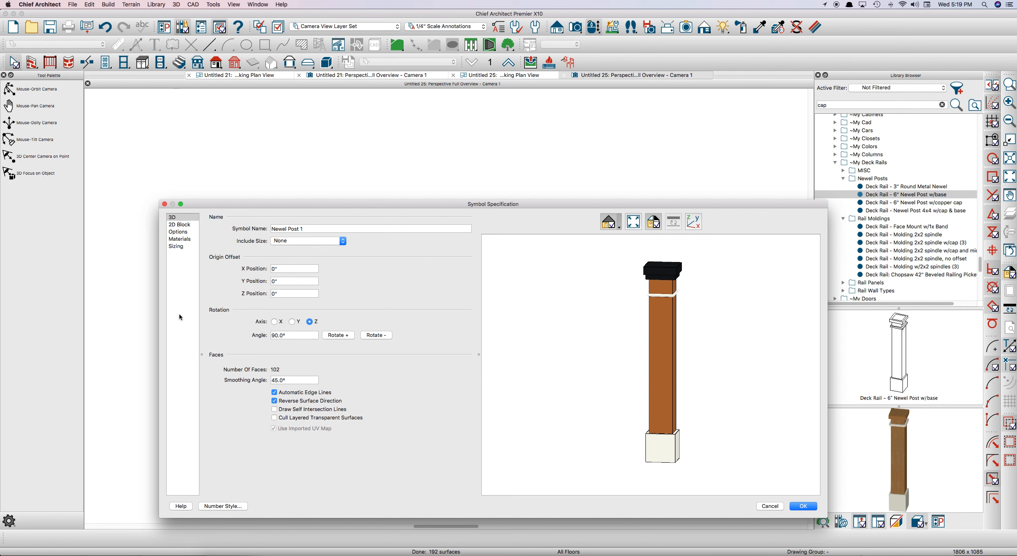
Enable the first height stretch plane of the symbol at Z = 24" and accept the symbol specification.
left_click(179, 246)
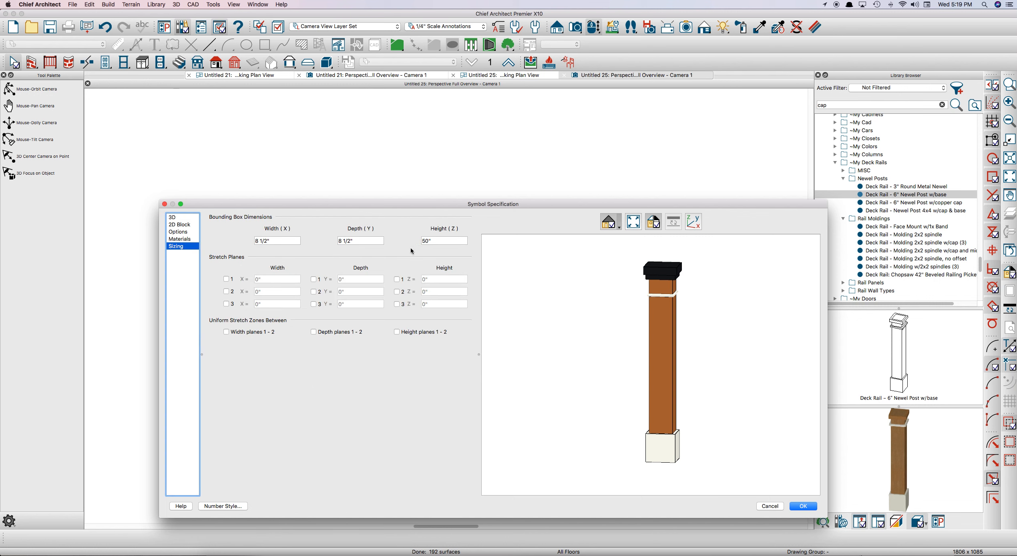
left_click(397, 279)
left_click(435, 279)
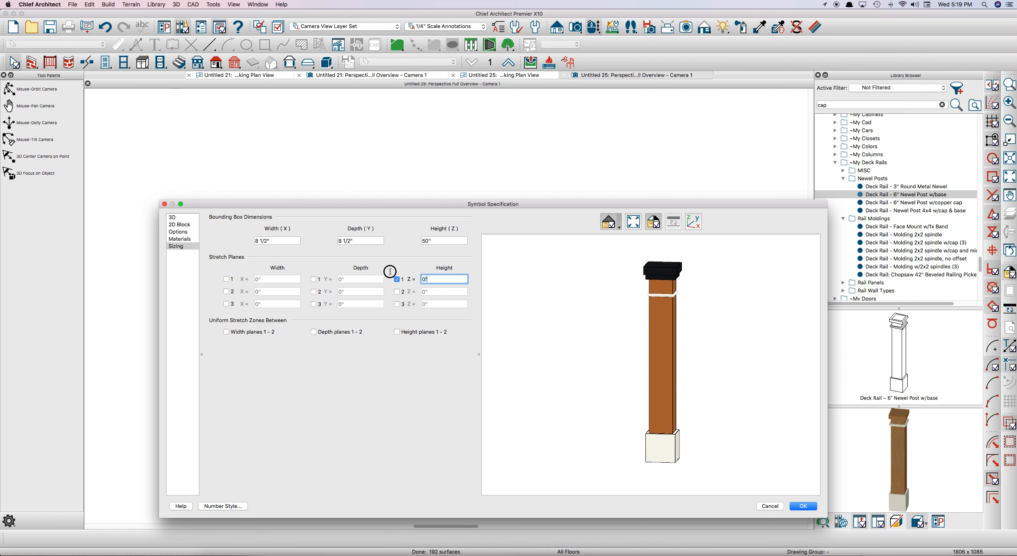
type("24")
key("Tab")
left_click_drag(723, 373, 622, 389)
left_click_drag(685, 396, 645, 364)
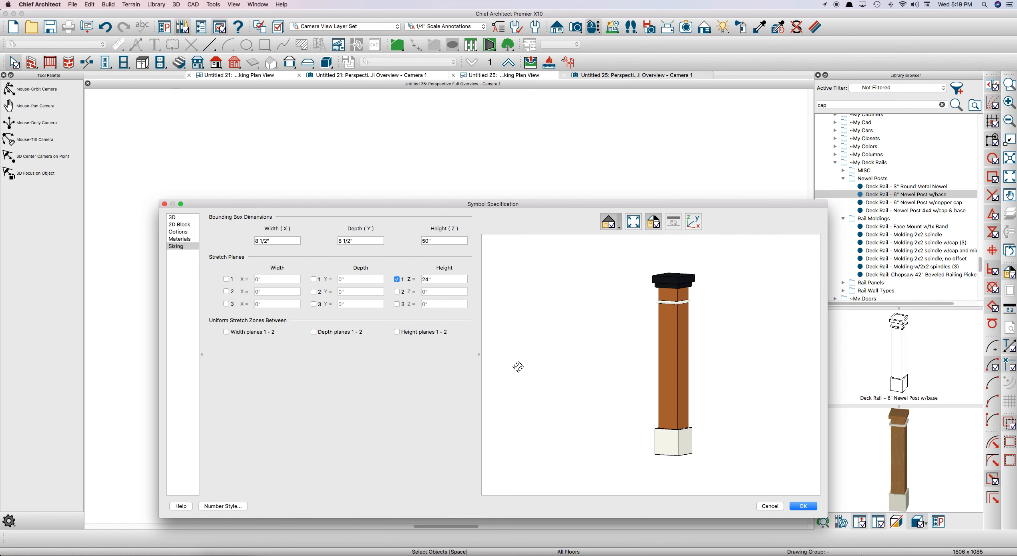
left_click(804, 505)
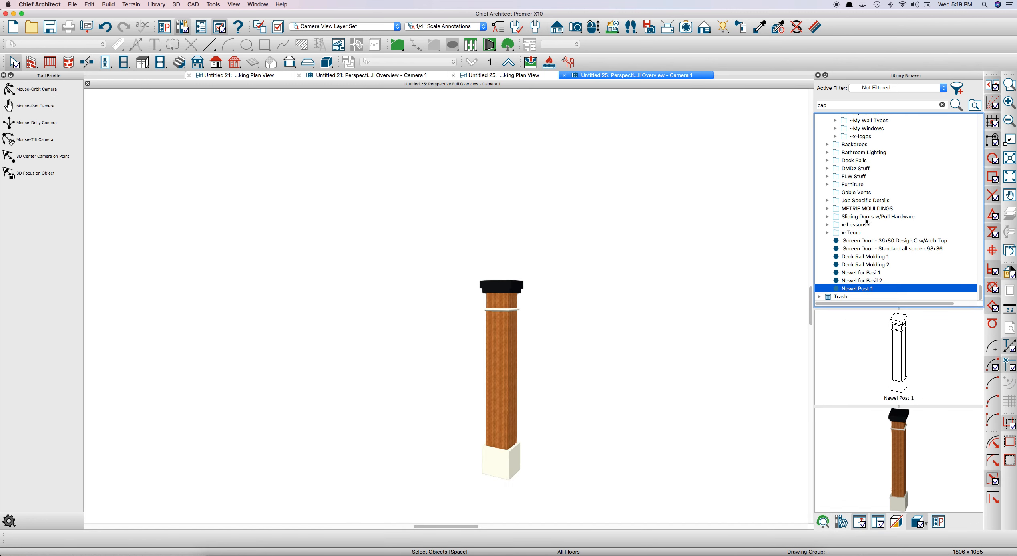
Apply the Newel Post 1 library symbol to the front deck railing in the Untitled 21 3D overview.
left_click(358, 75)
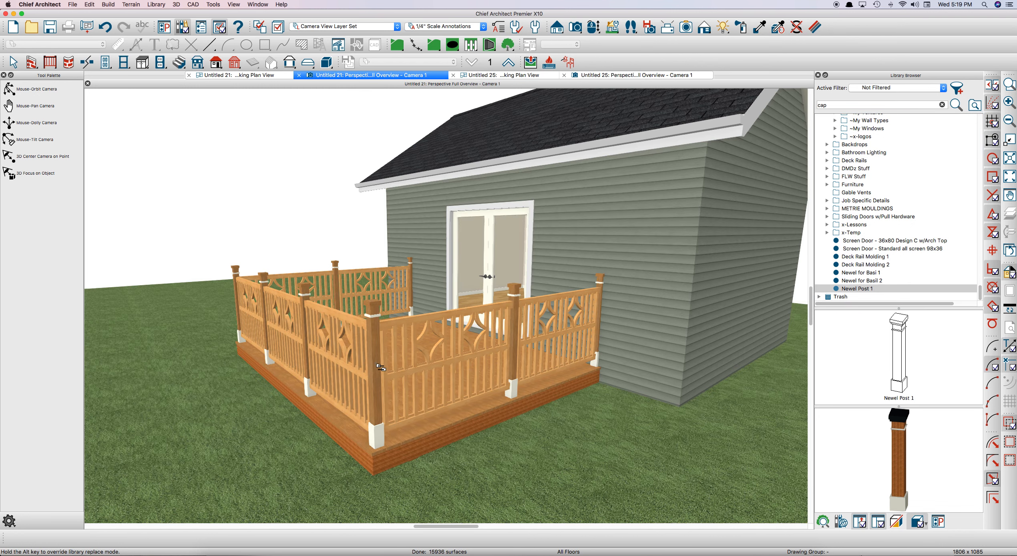
left_click(381, 367)
key("Escape")
middle_click_drag(493, 360, 477, 359)
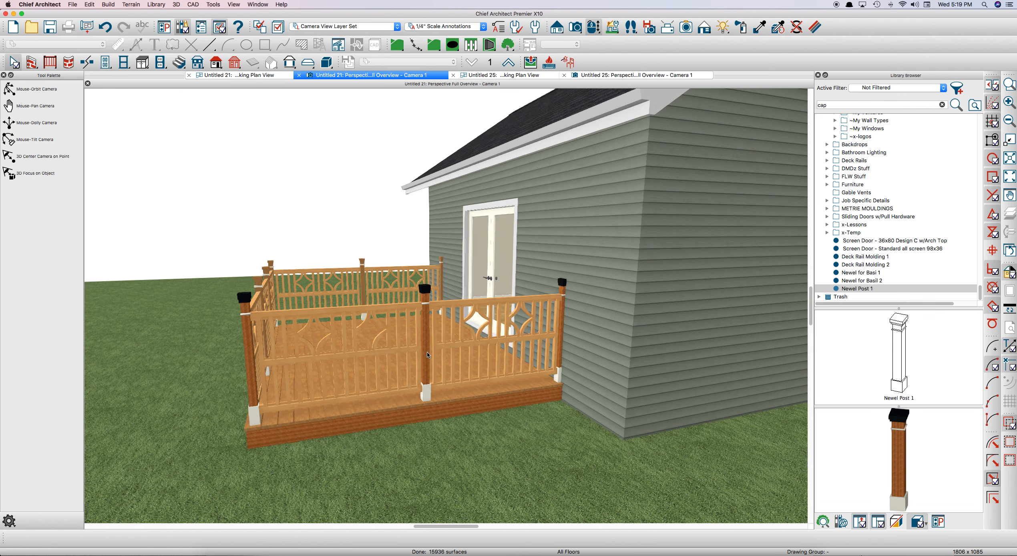
Set the front deck railing's newel width to 7" and newel height to 45".
double_click(427, 354)
key("Tab")
key("Tab")
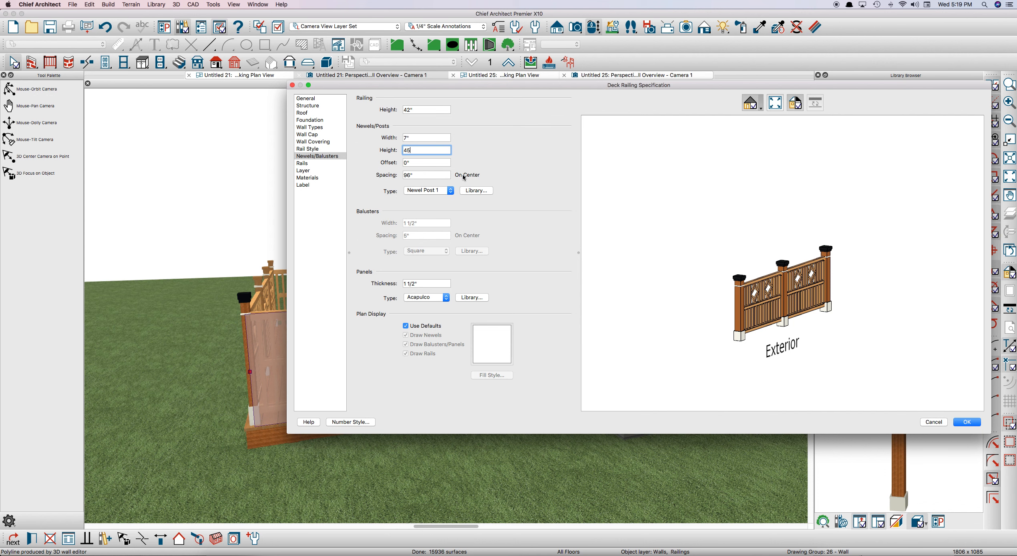
key("Tab")
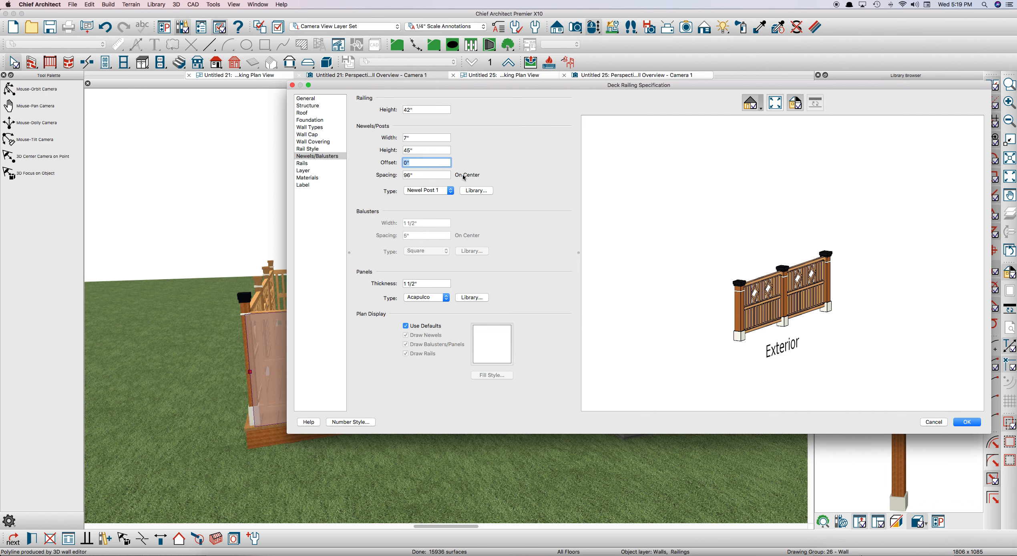
left_click(967, 422)
mouse_move(439, 346)
left_mouse_down()
mouse_move(465, 343)
mouse_move(437, 344)
left_mouse_up()
key("space")
scroll(357, 281, "up", 3)
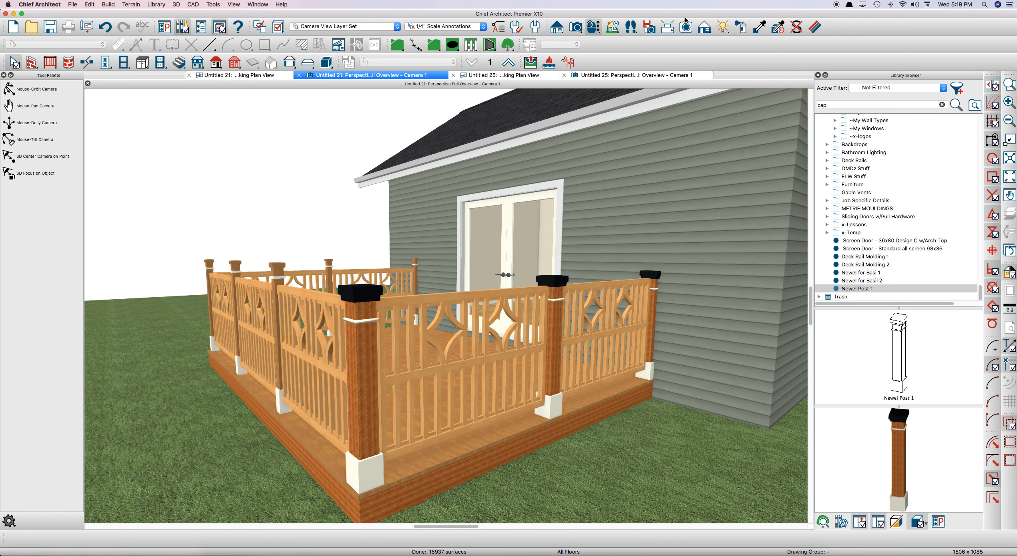
Pick up Color - Bone from the newel base and paint the front railing's newel caps and post shafts with it.
left_click(759, 26)
left_click(371, 470)
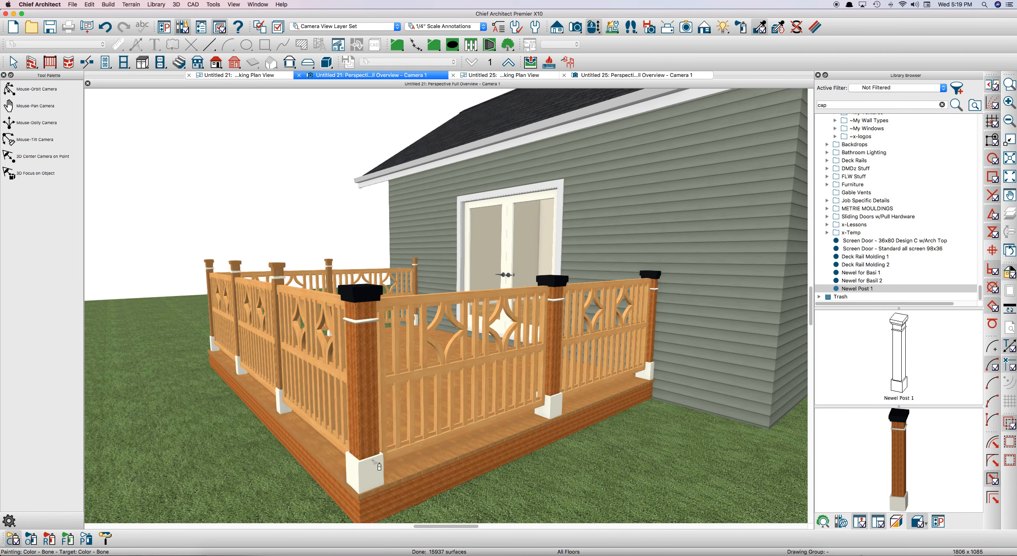
left_click(366, 294)
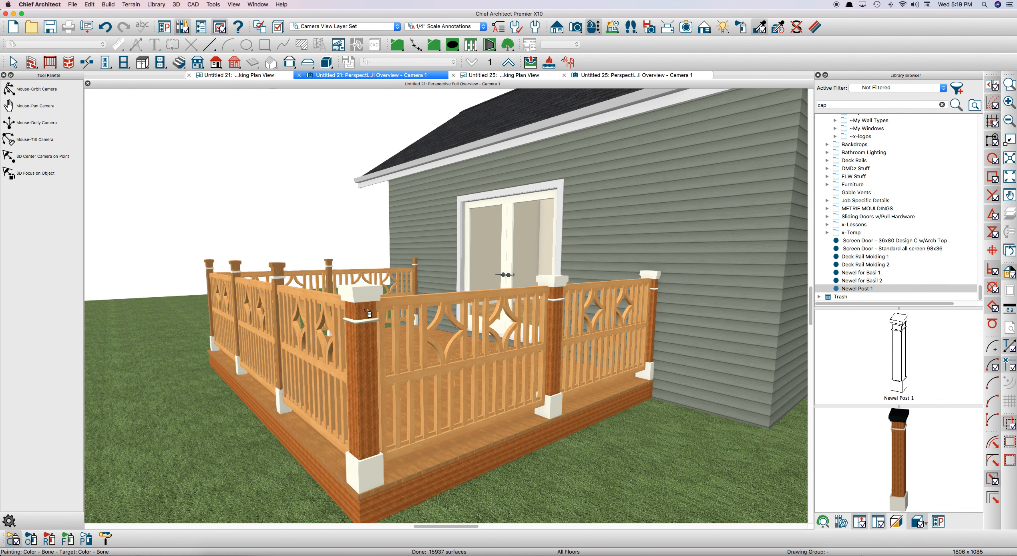
left_click(375, 414)
key("space")
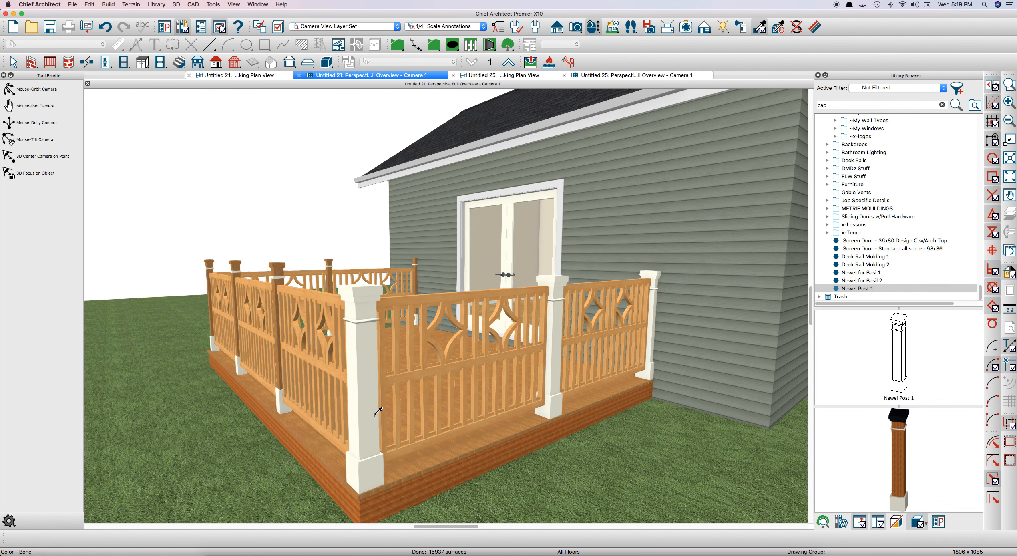
scroll(375, 414, "down", 3)
key("o")
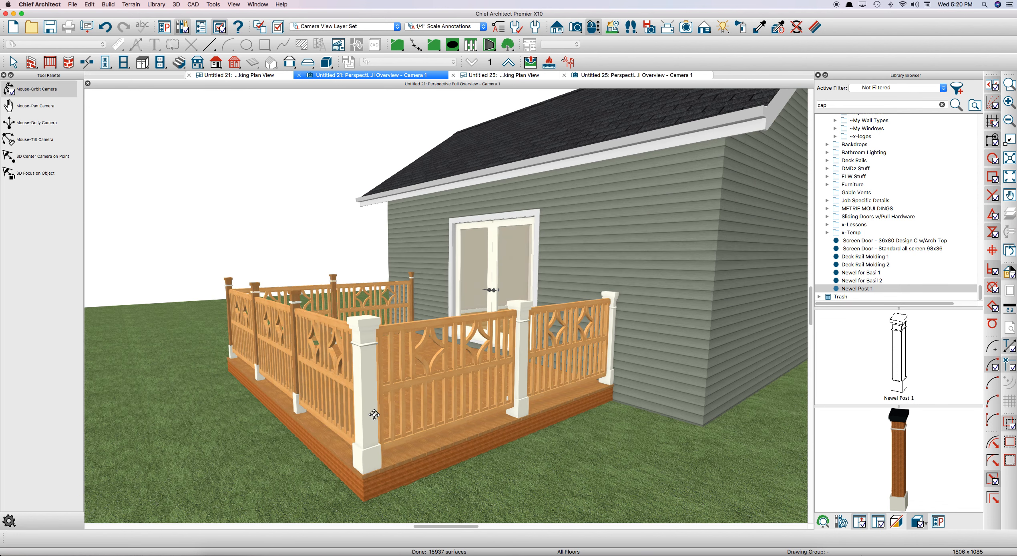
left_click_drag(375, 413, 339, 413)
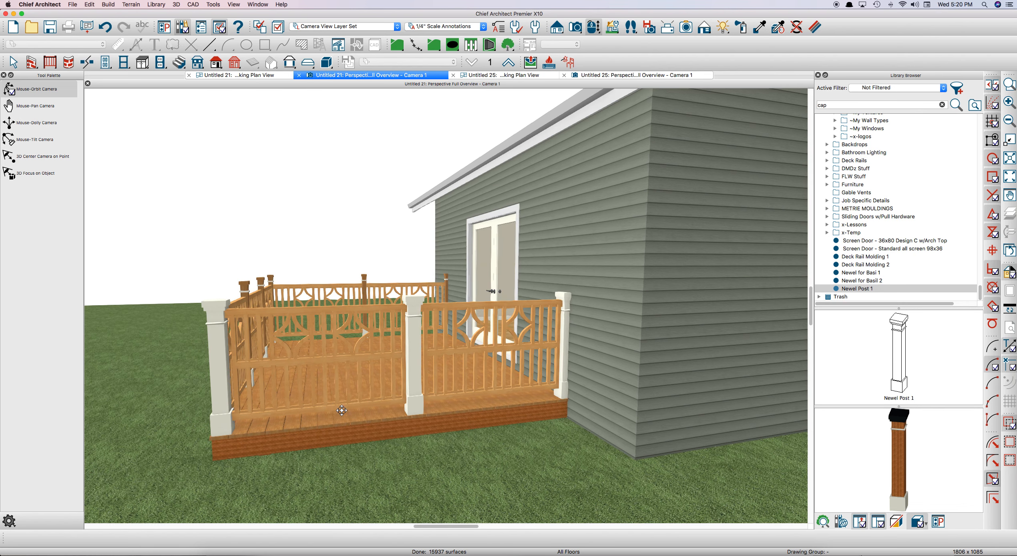